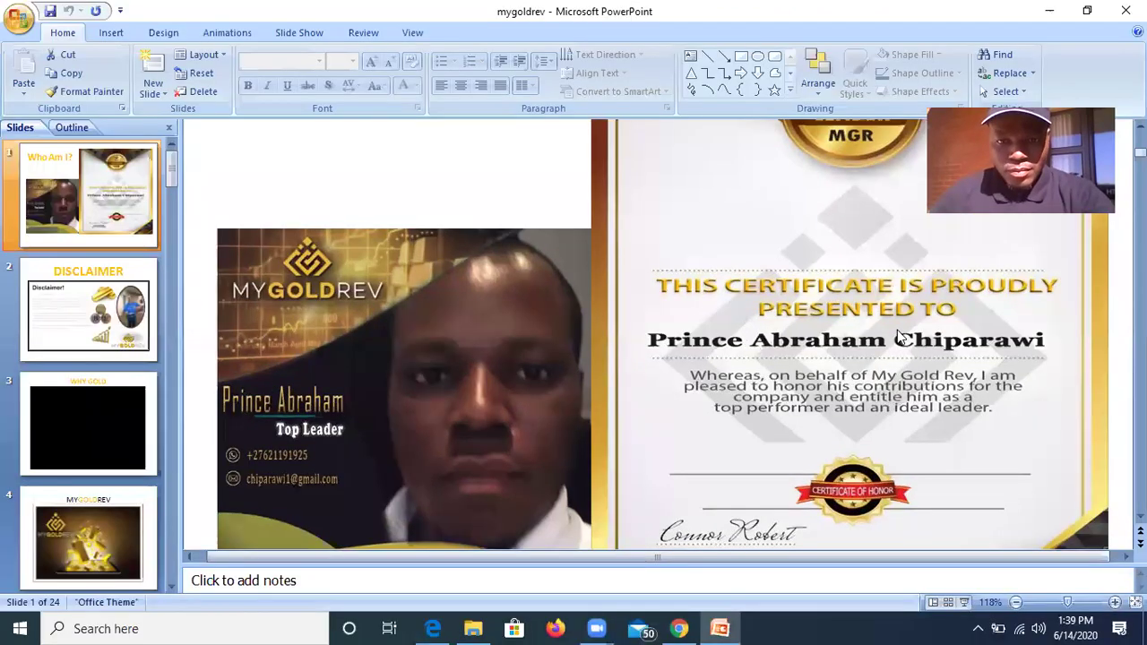
Bring the browser forward and show the VALR wallets tab with its R3 265.94 BTC portfolio.
left_click(681, 628)
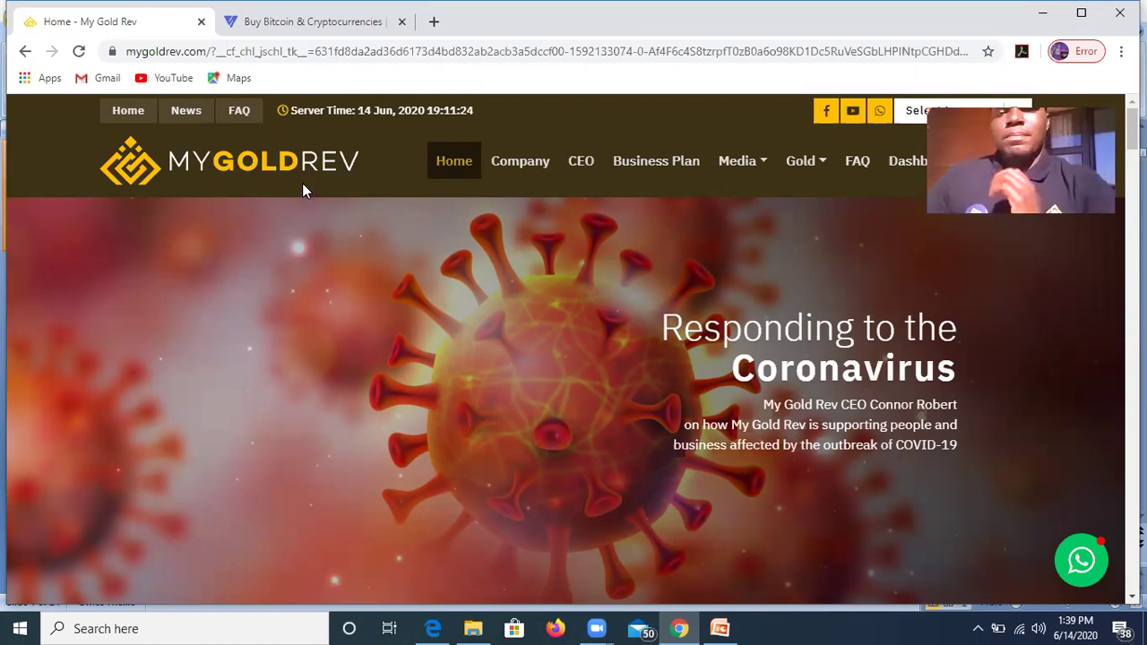
key("ctrl+Tab")
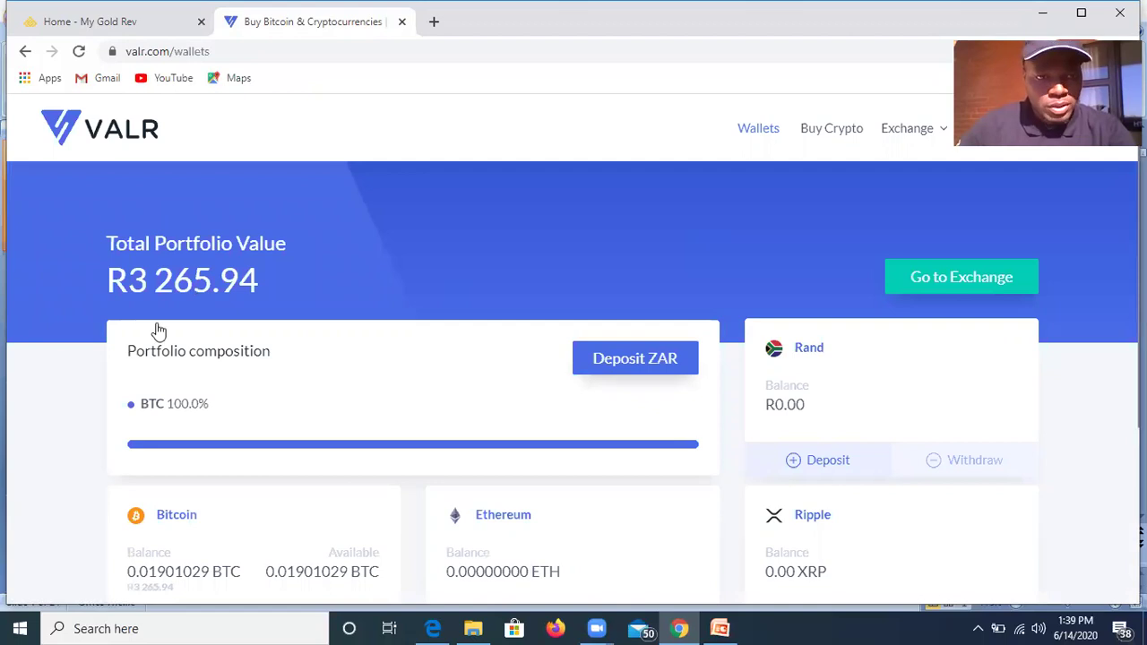
Review the VALR Bitcoin balance of 0.01901029 BTC, then return to the My Gold Rev tab.
scroll(309, 327, "down", 3)
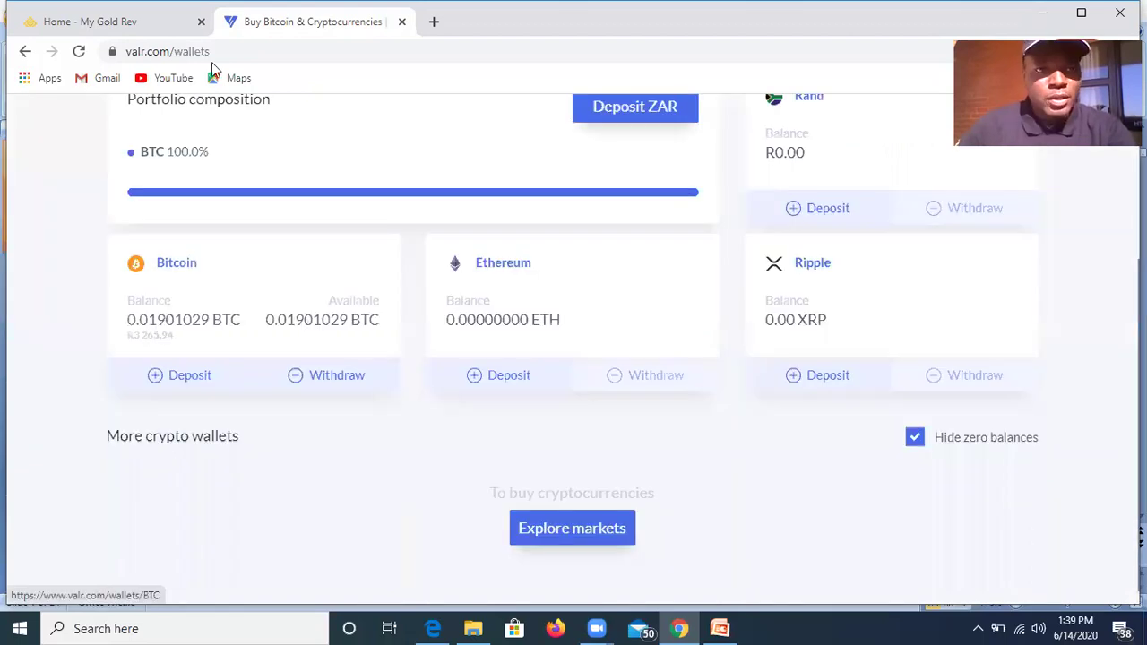
left_click(132, 27)
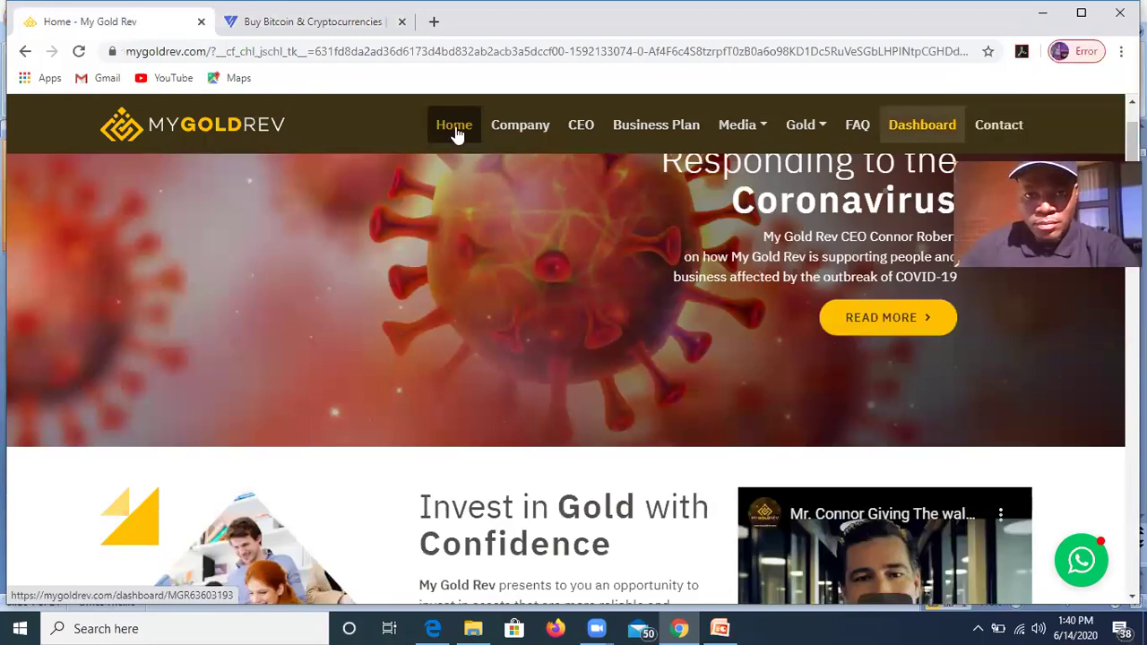
Reload the My Gold Rev homepage using its Home navigation link.
left_click(836, 131)
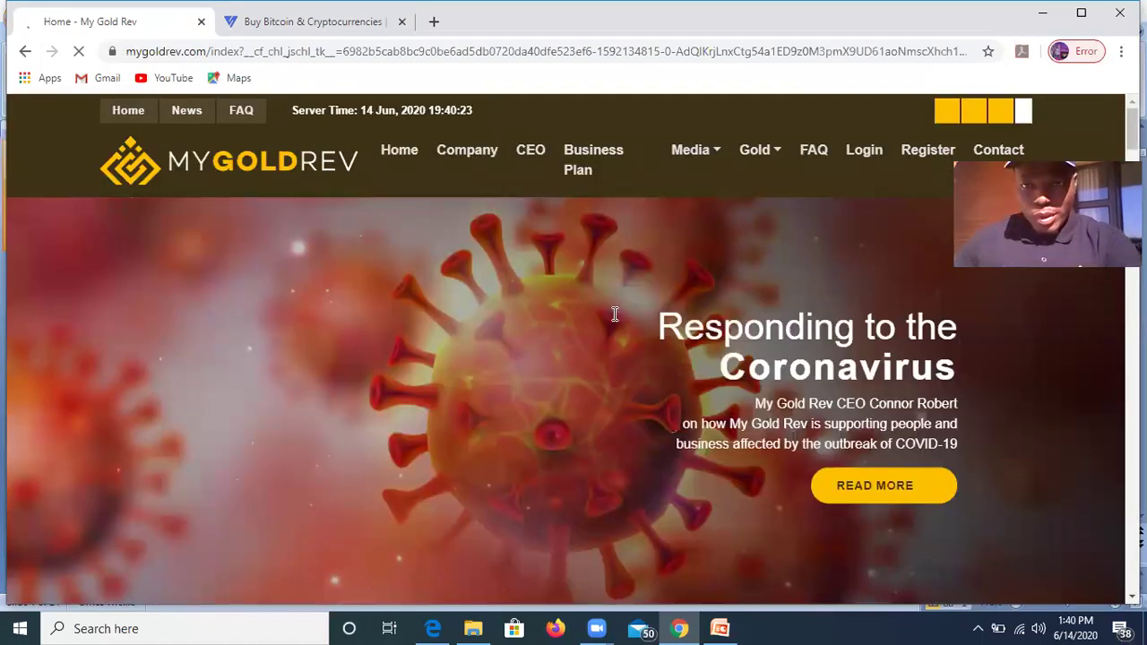
Go to the login page and fill in the saved user ID and the account password.
left_click(861, 183)
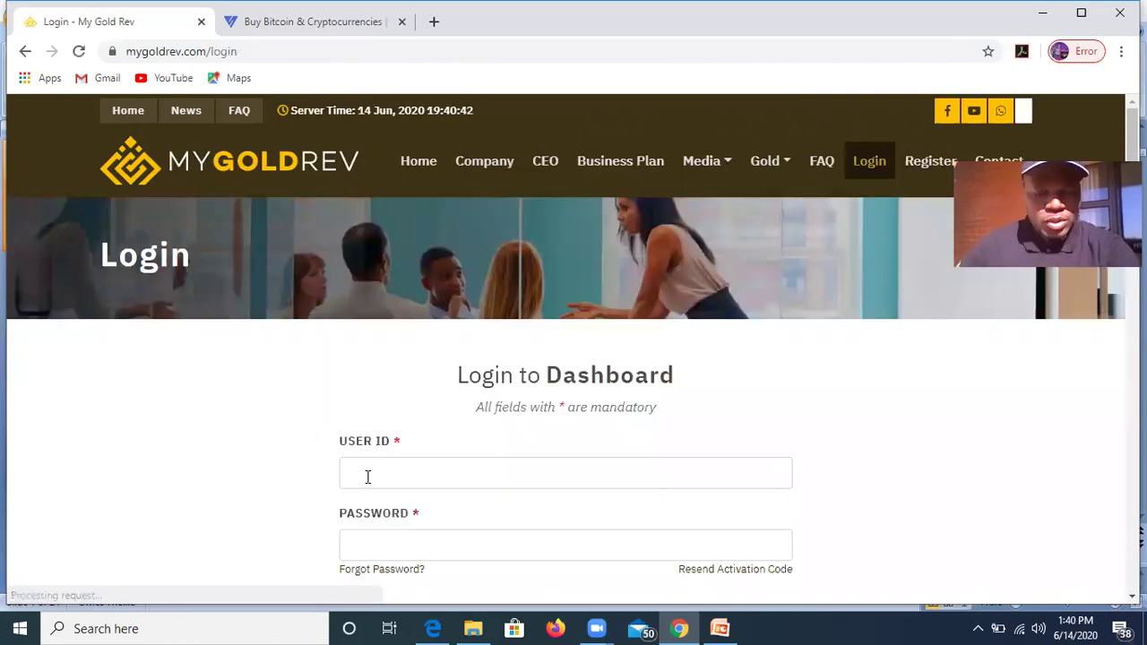
left_click(368, 476)
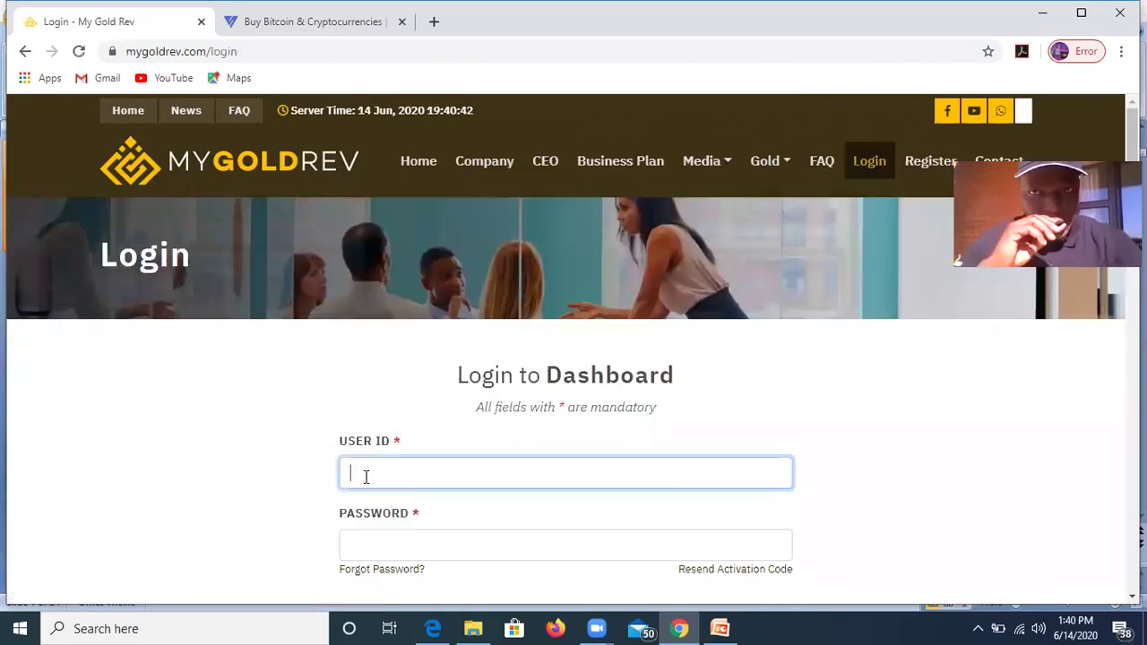
left_click(366, 477)
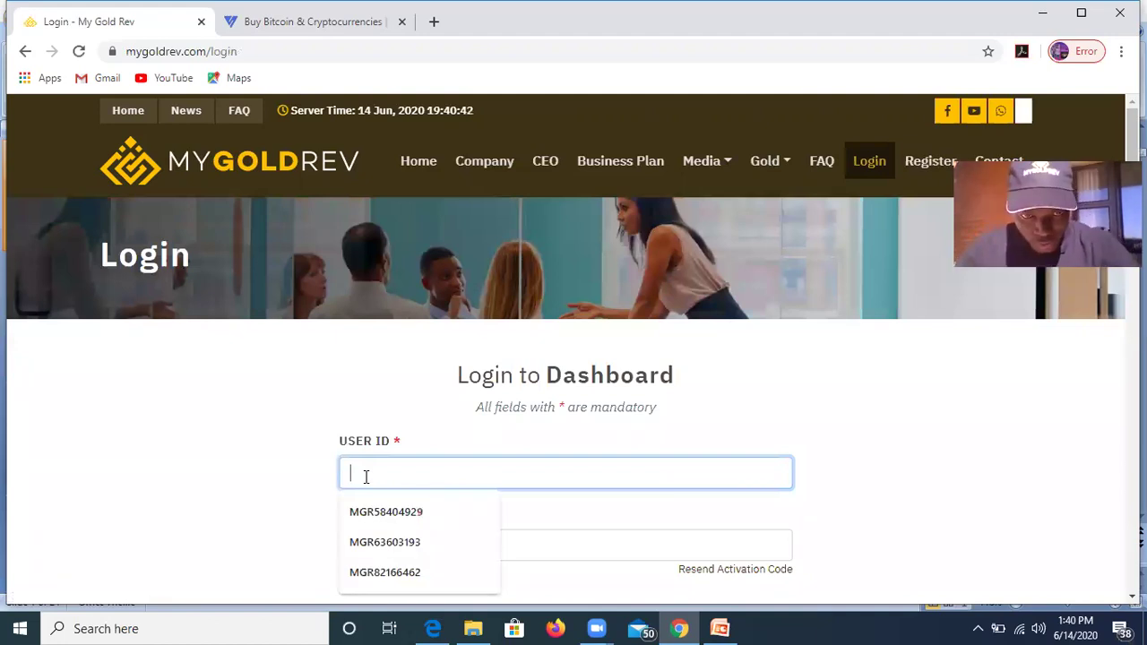
left_click(427, 530)
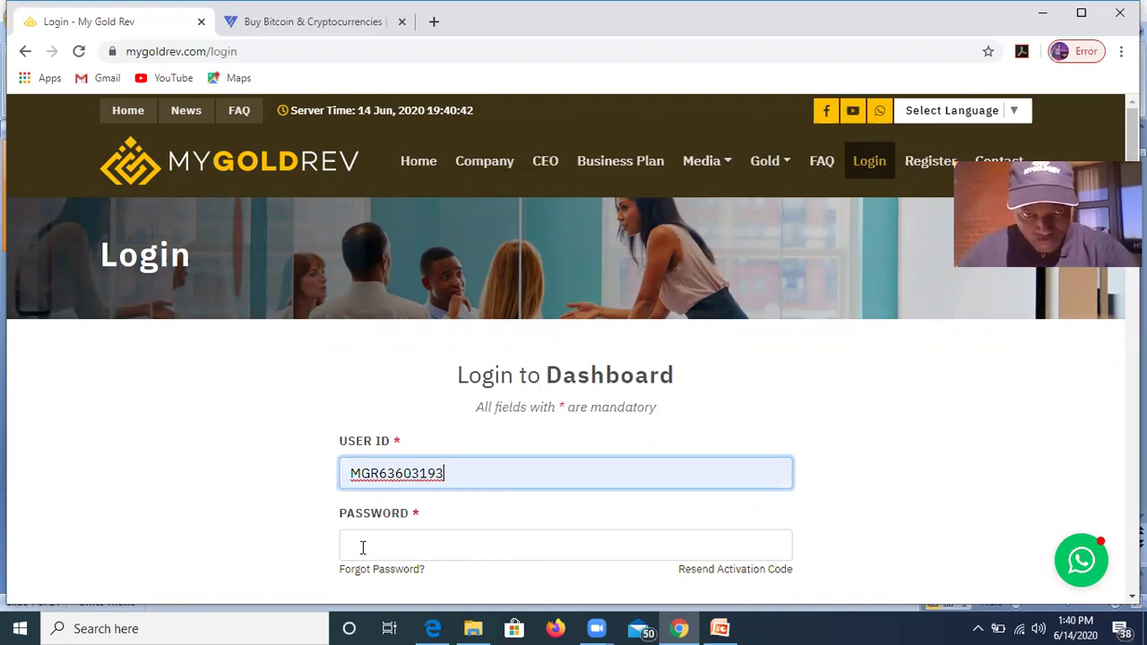
left_click(363, 547)
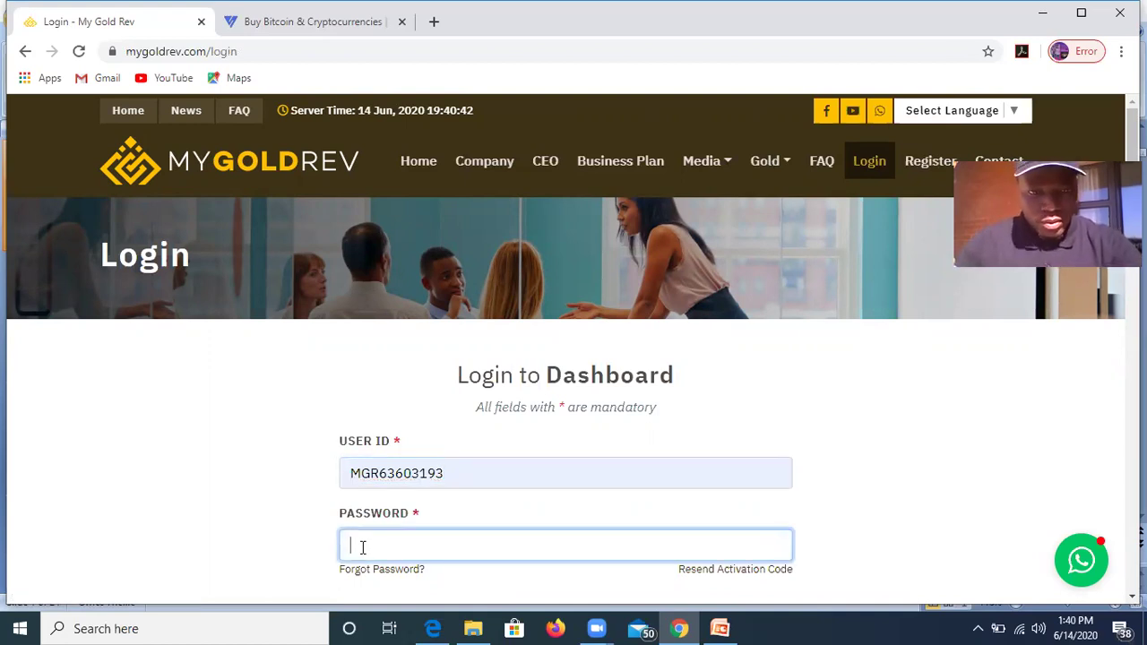
type("•••")
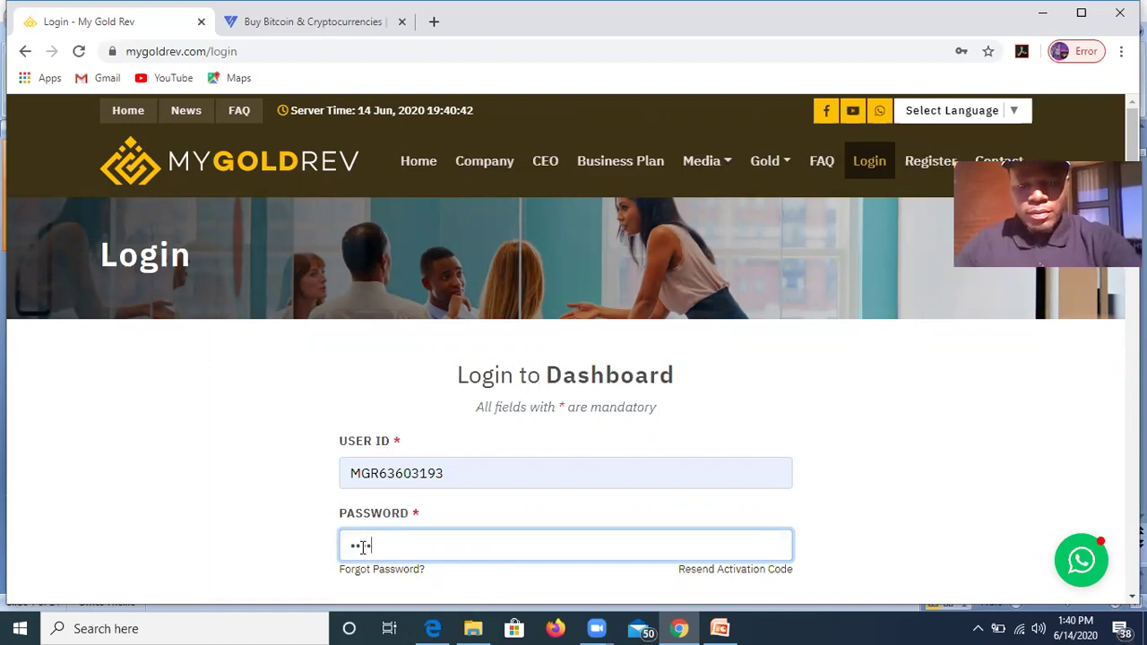
type("•••••••")
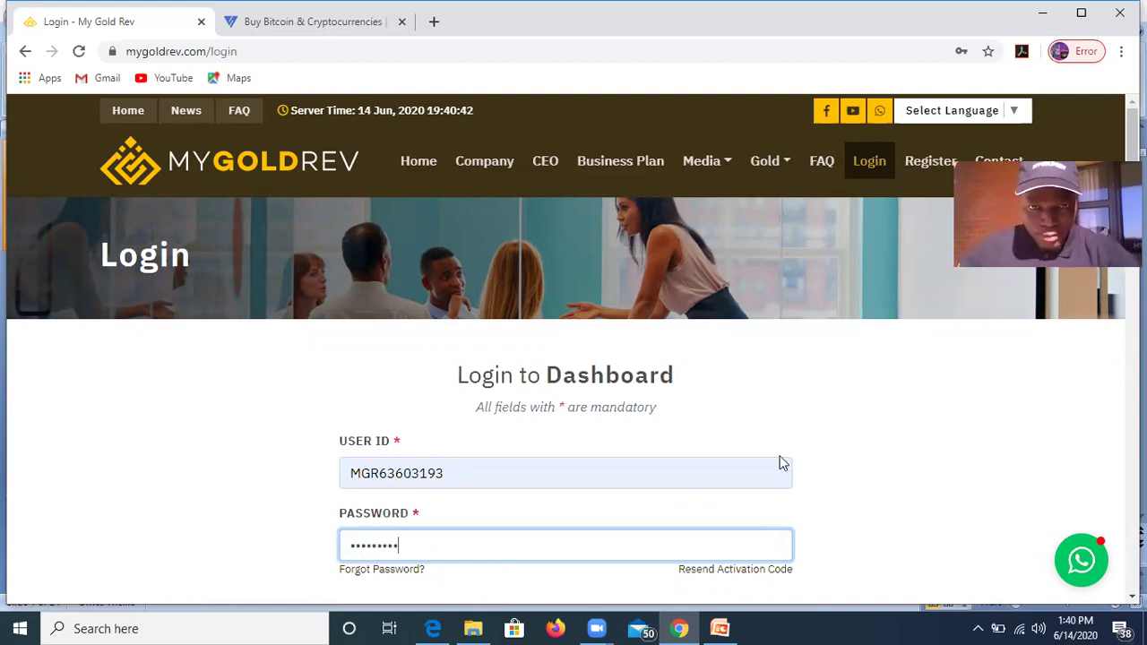
Enter captcha 43646 and submit the login form.
scroll(469, 415, "down", 1)
scroll(454, 456, "down", 2)
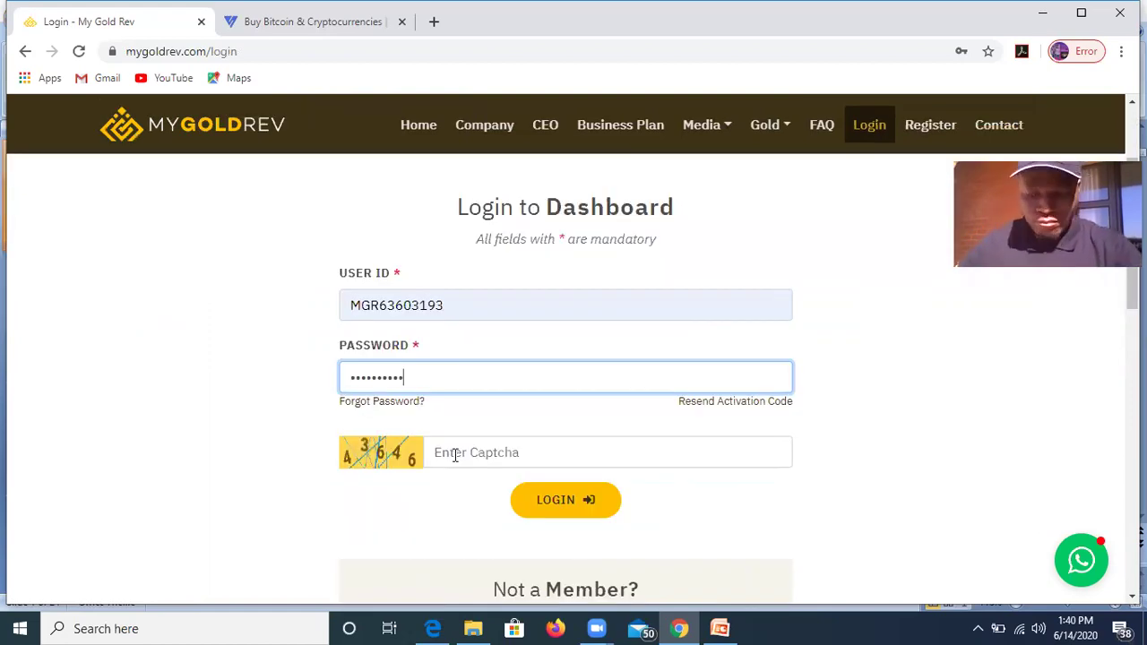
left_click(455, 455)
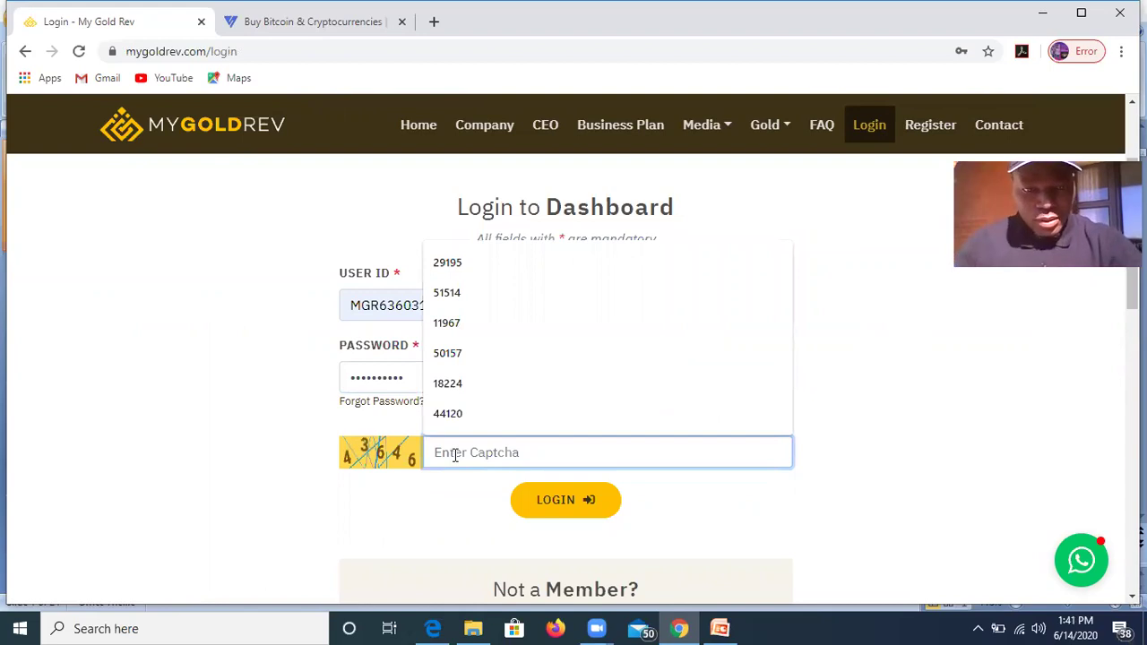
type("4")
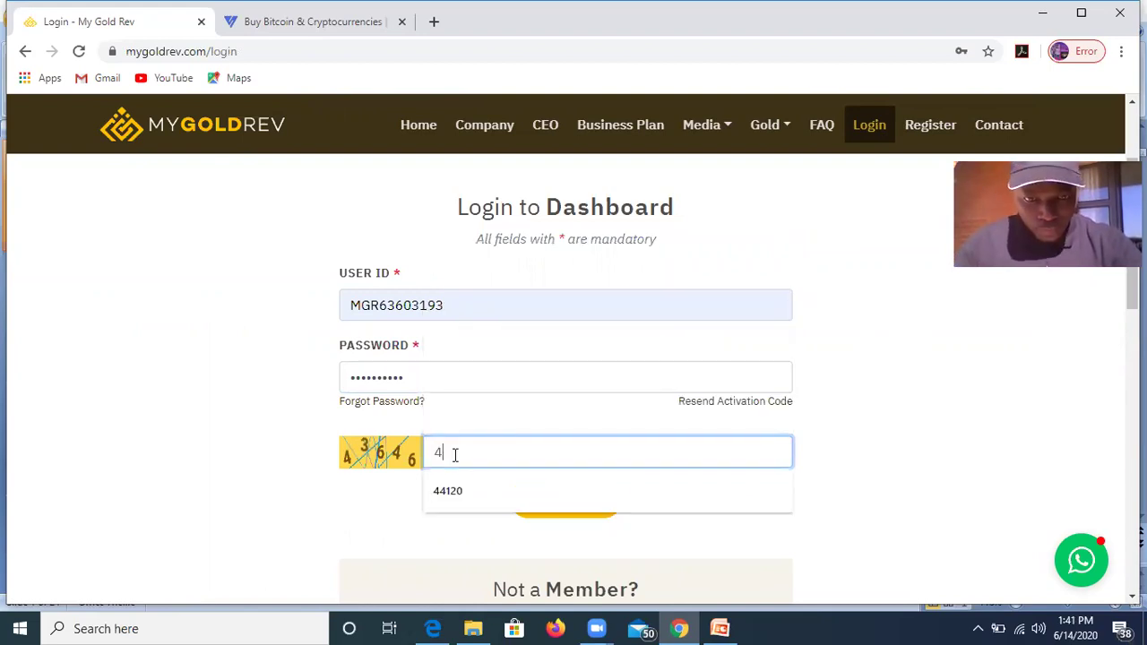
type("36")
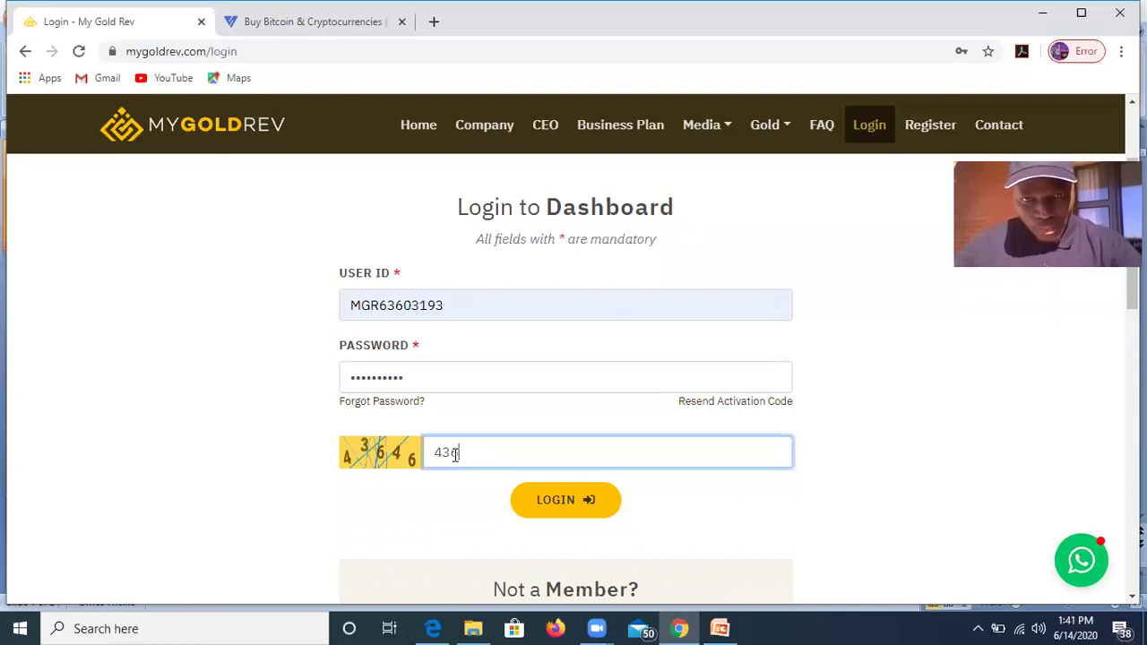
type("46")
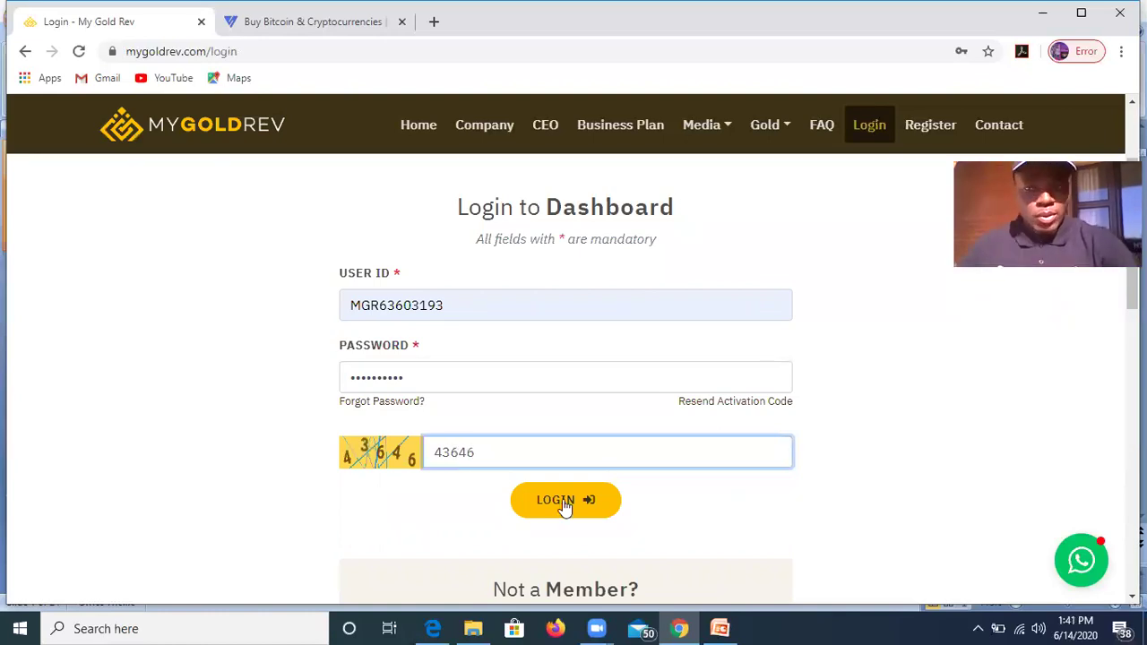
left_click(564, 507)
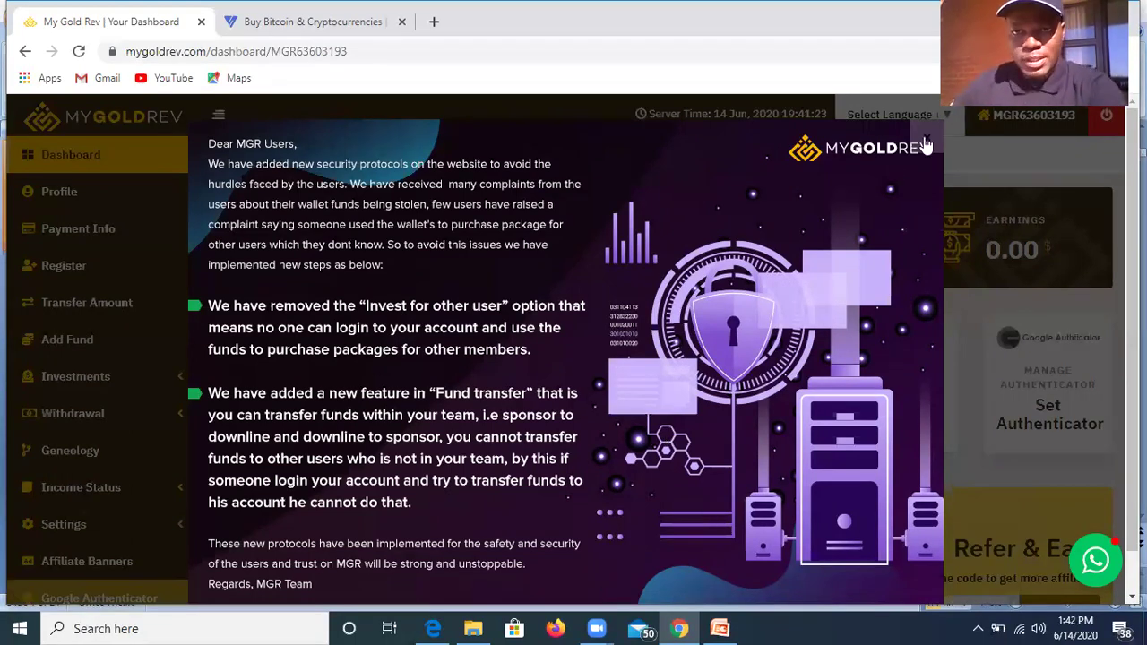
Dismiss the security notice on the dashboard and go to the Deposit Add Fund page.
left_click(536, 374)
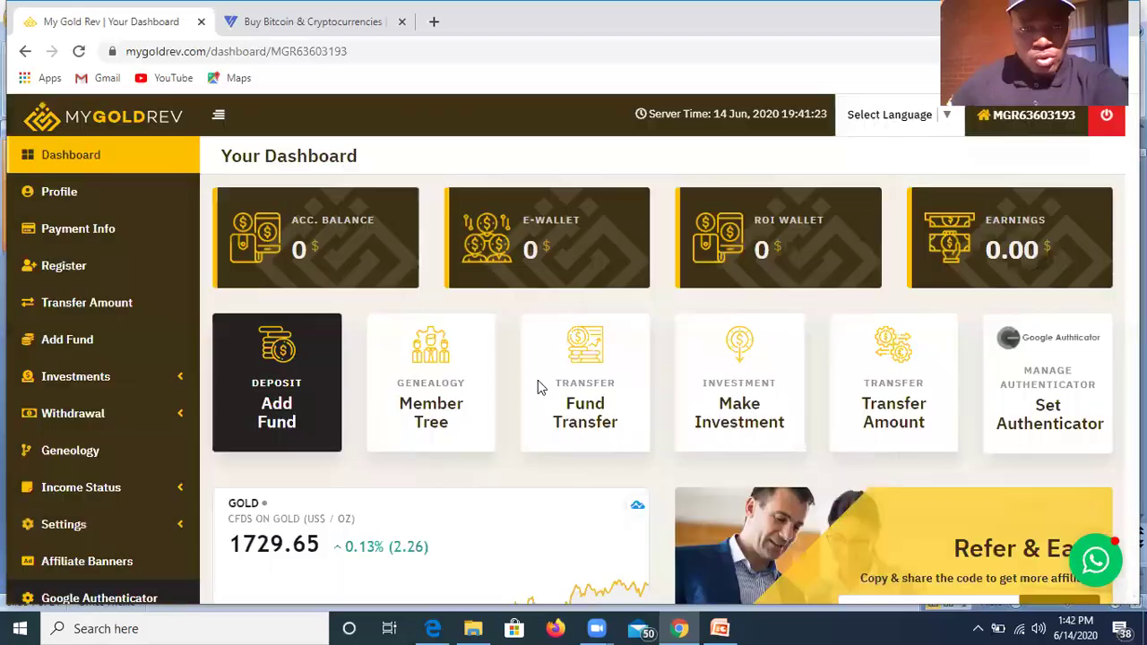
scroll(537, 380, "down", 5)
scroll(542, 423, "up", 5)
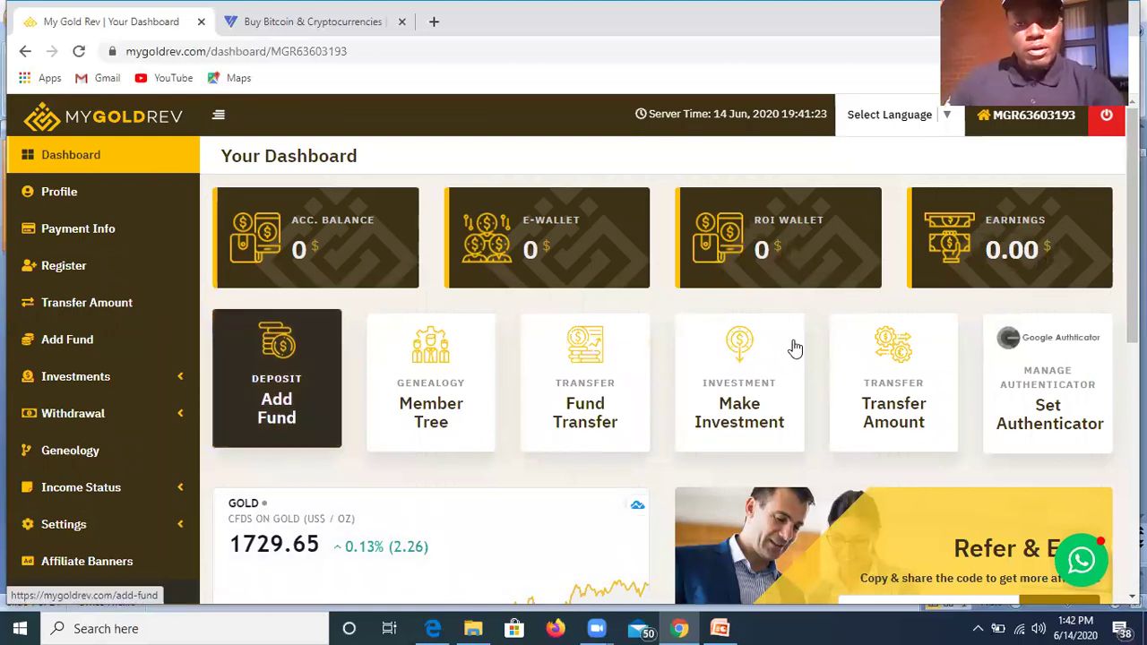
left_click(282, 408)
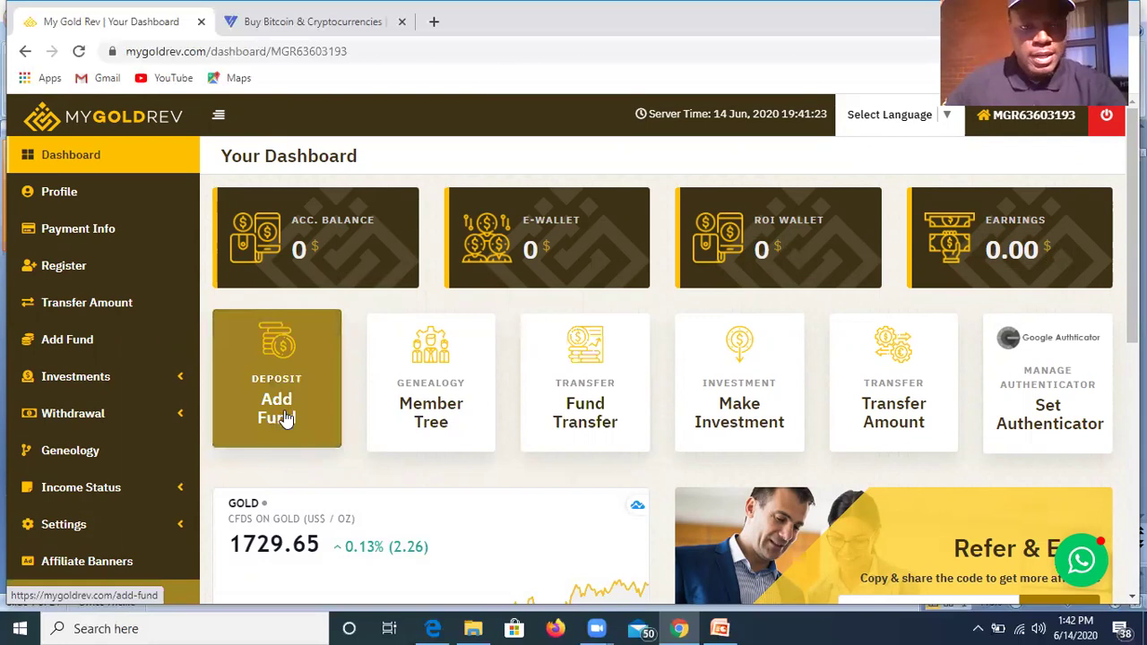
left_click(287, 405)
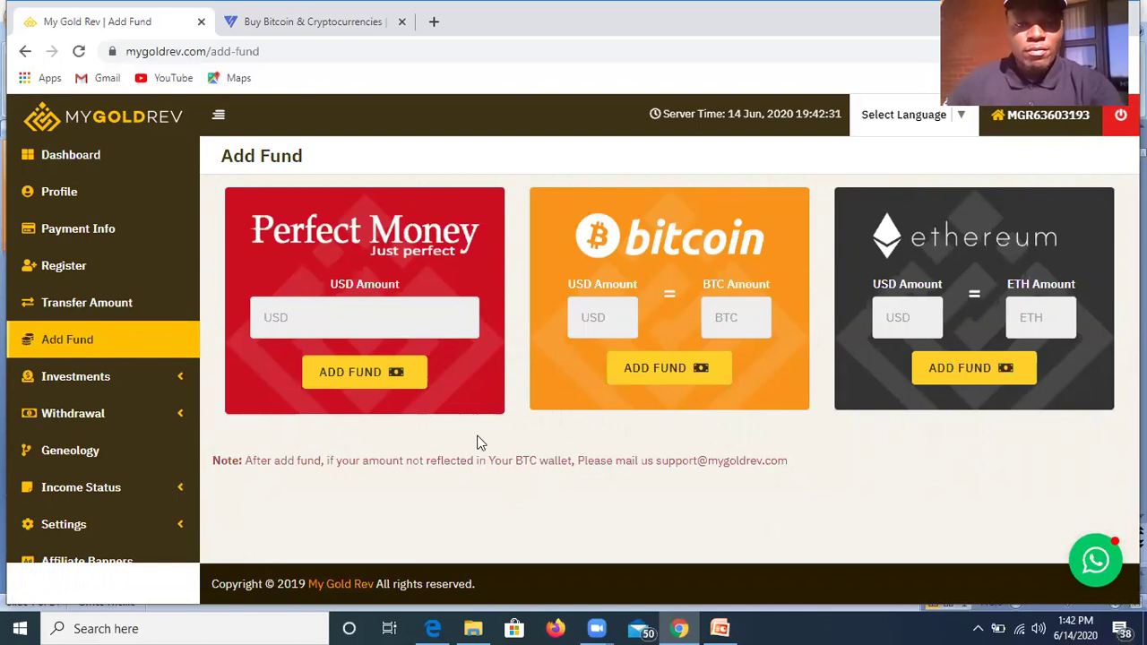
Request a 130 USD Bitcoin deposit, copy the issued BTC address, and return to VALR.
left_click(610, 319)
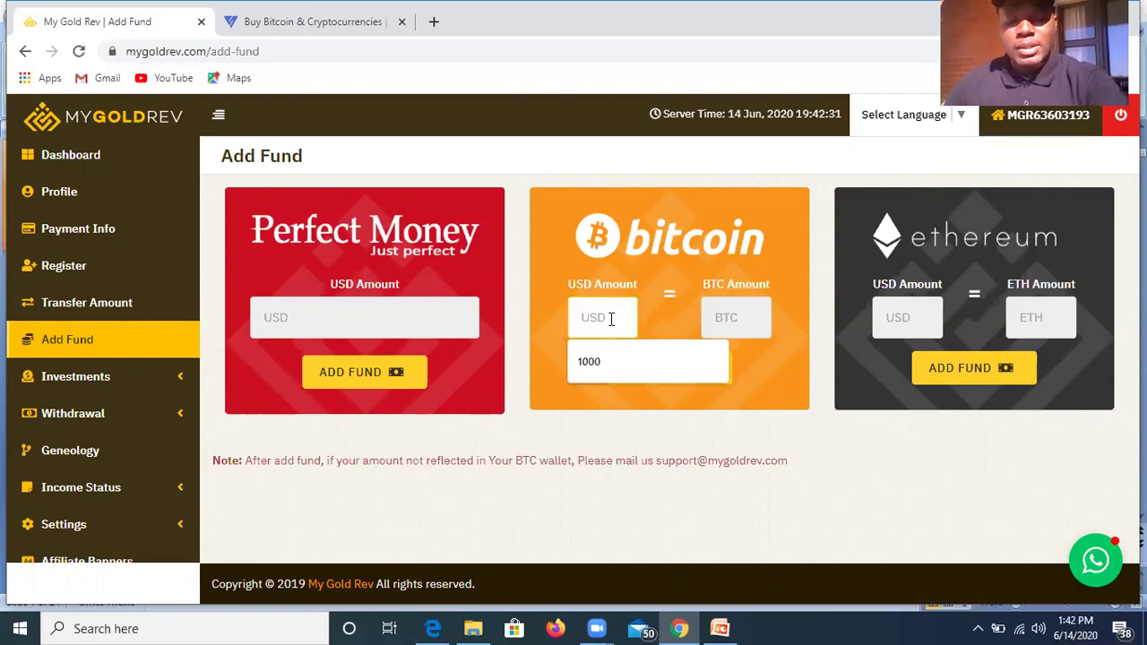
type("13")
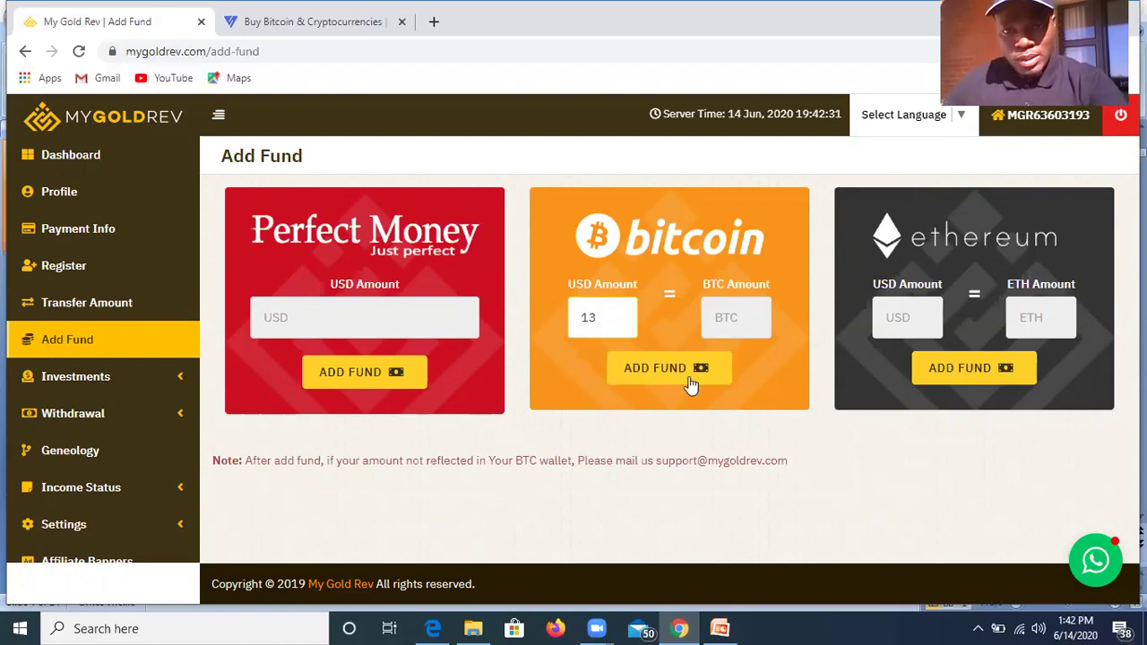
type("0")
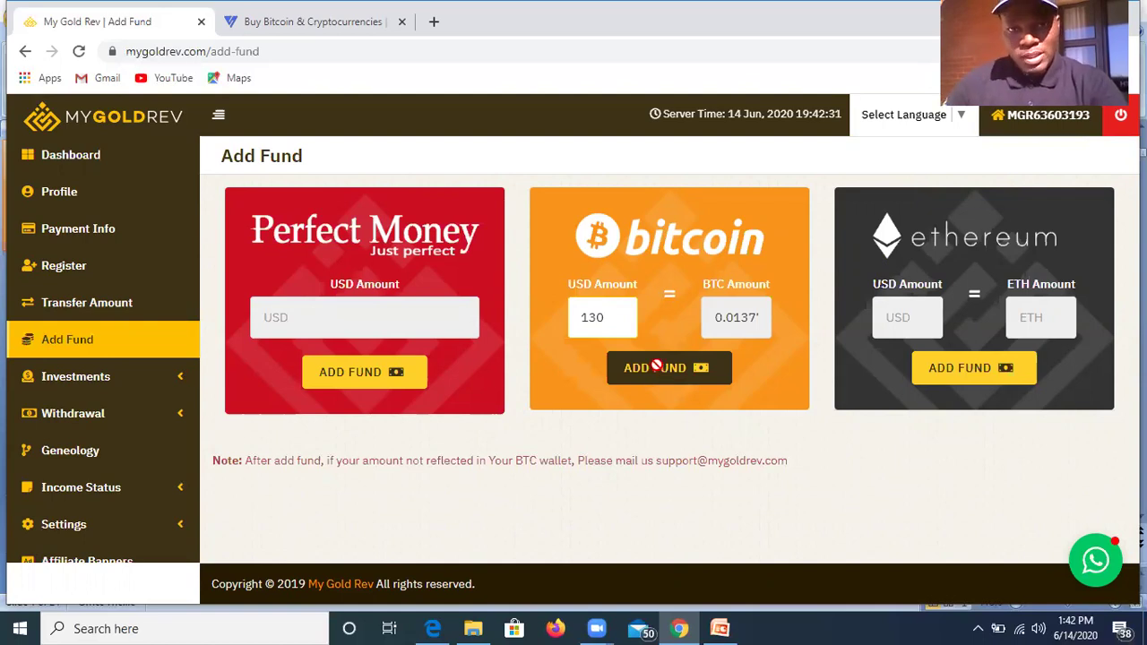
left_click(656, 370)
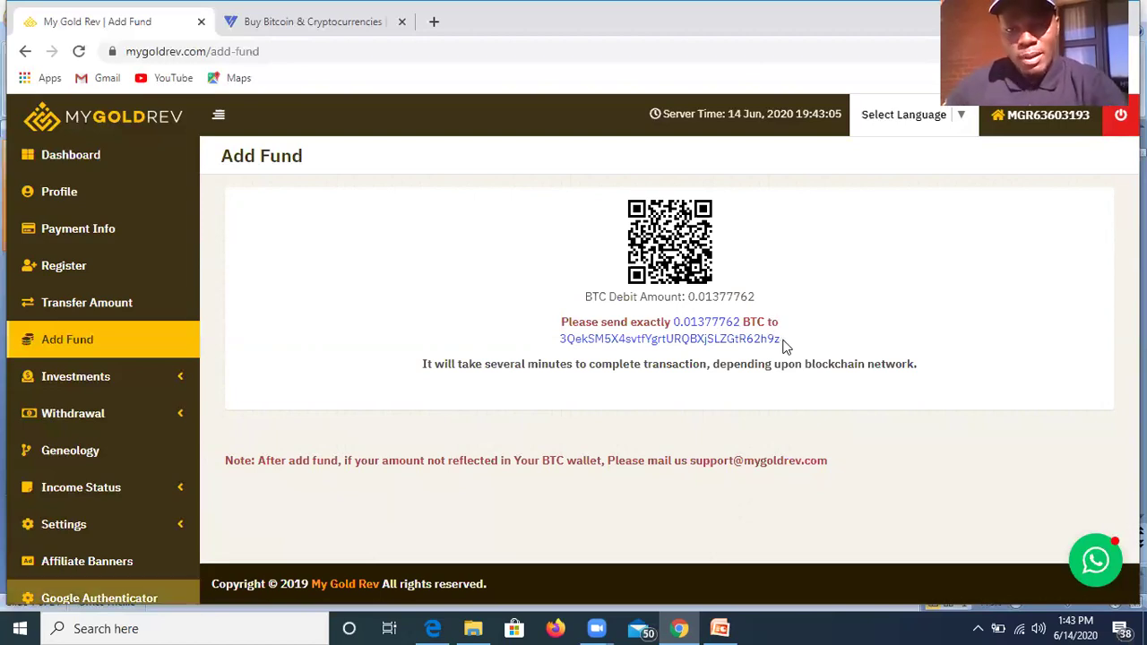
double_click(562, 346)
key("ctrl+c")
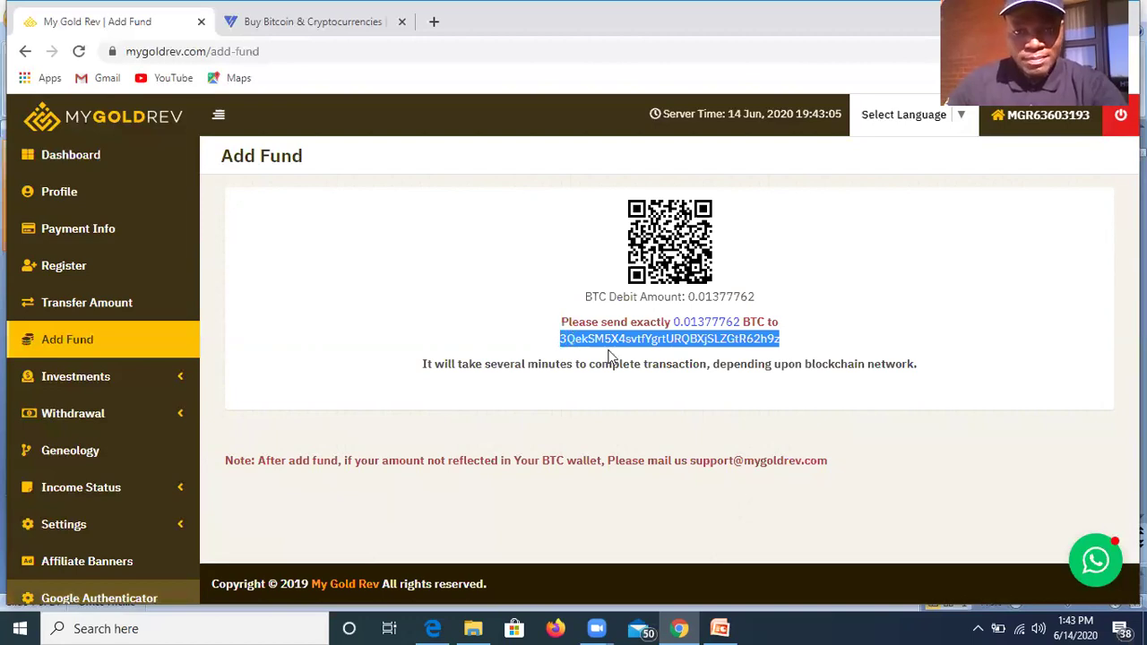
left_click(308, 33)
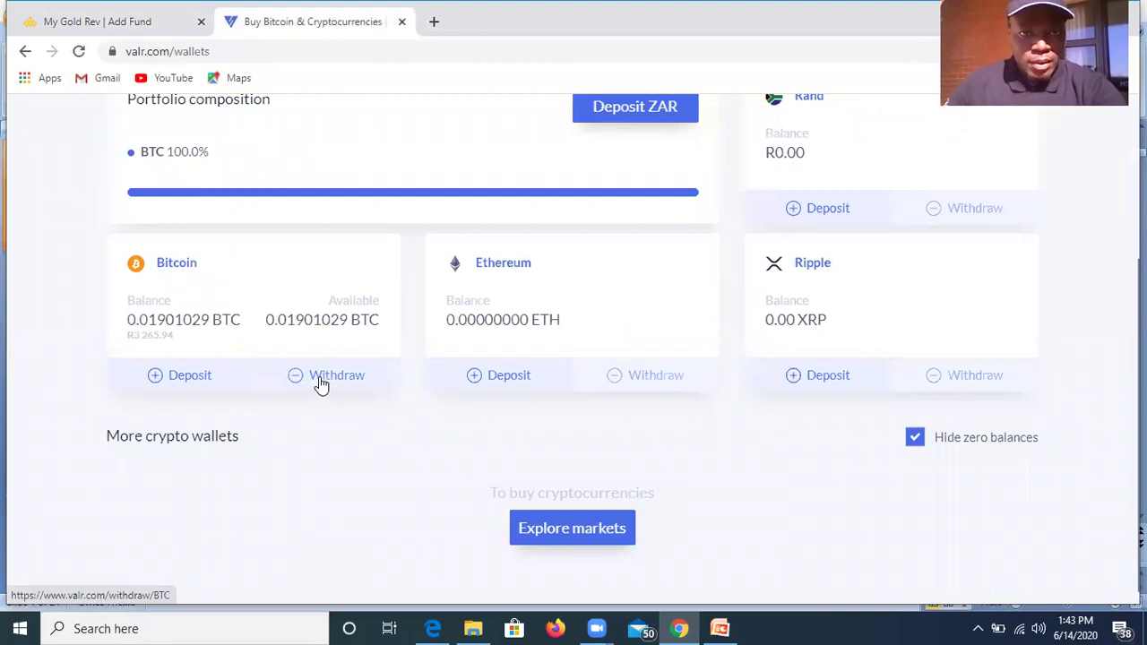
Start a VALR Bitcoin withdrawal with the MyGoldRev deposit address pasted as destination, checking it matches.
left_click(320, 383)
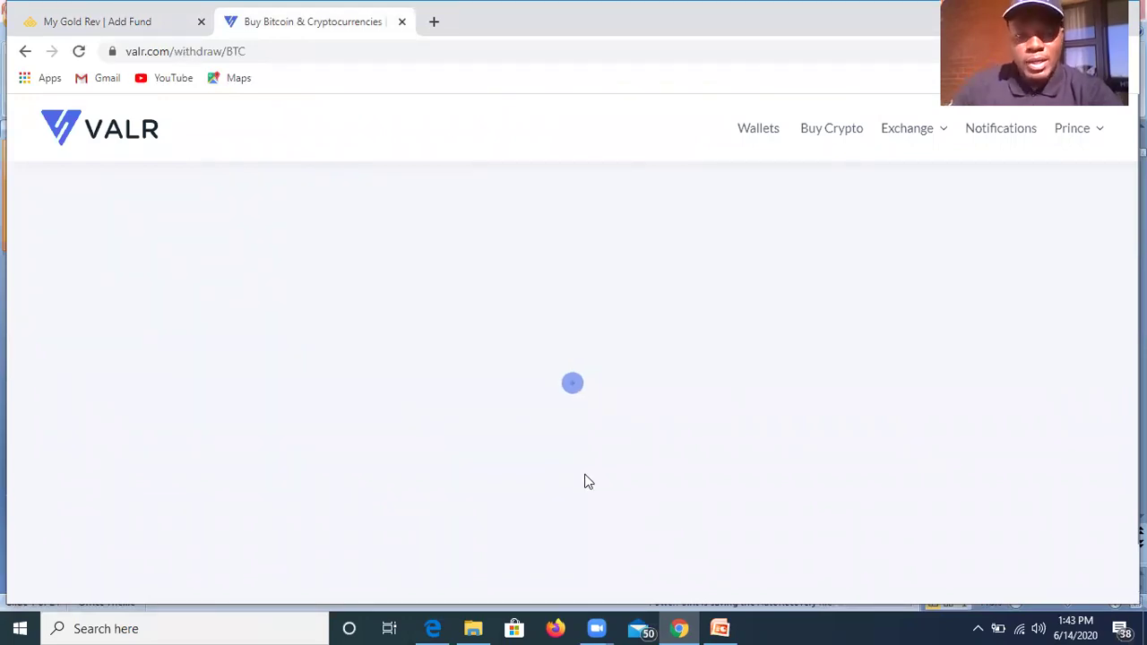
scroll(582, 480, "down", 2)
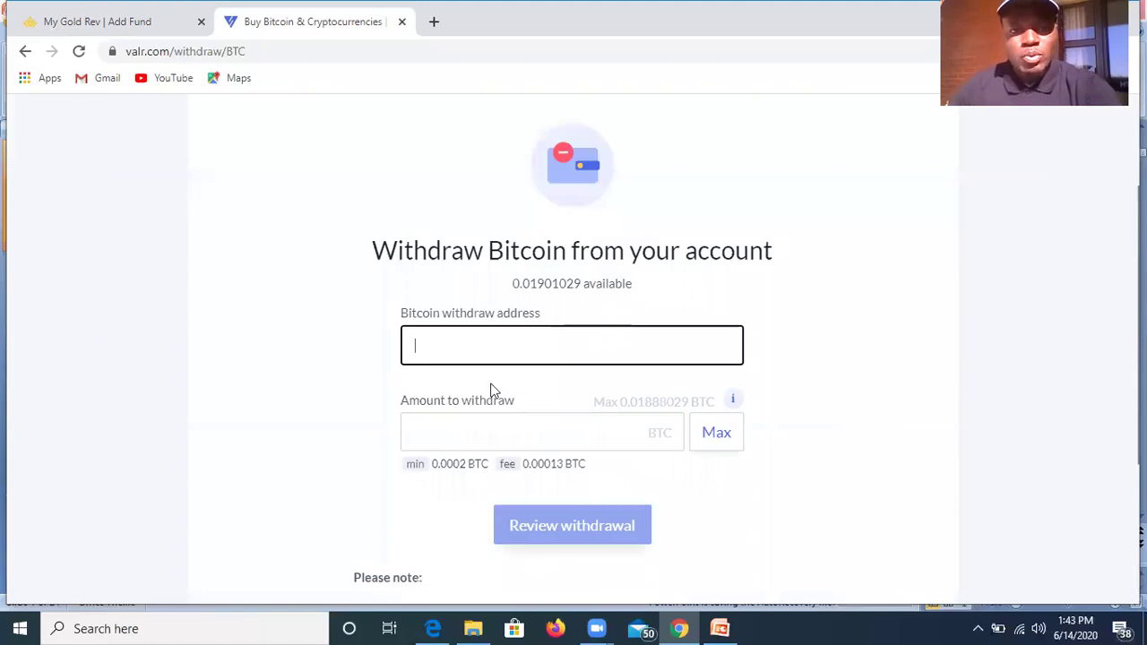
right_click(439, 358)
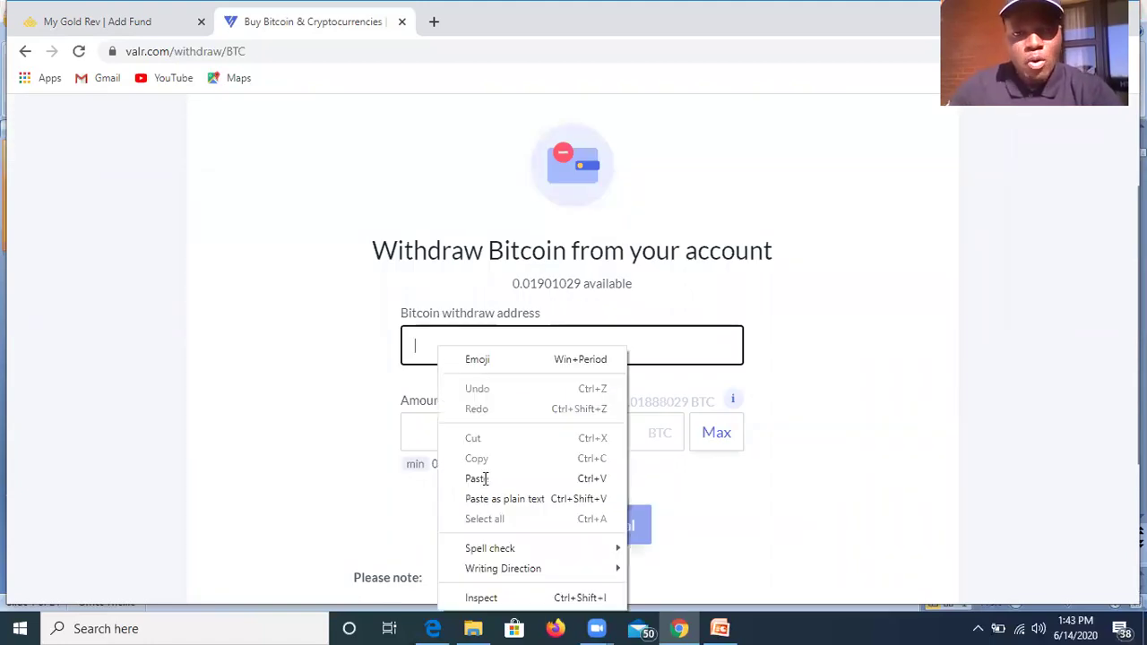
left_click(484, 481)
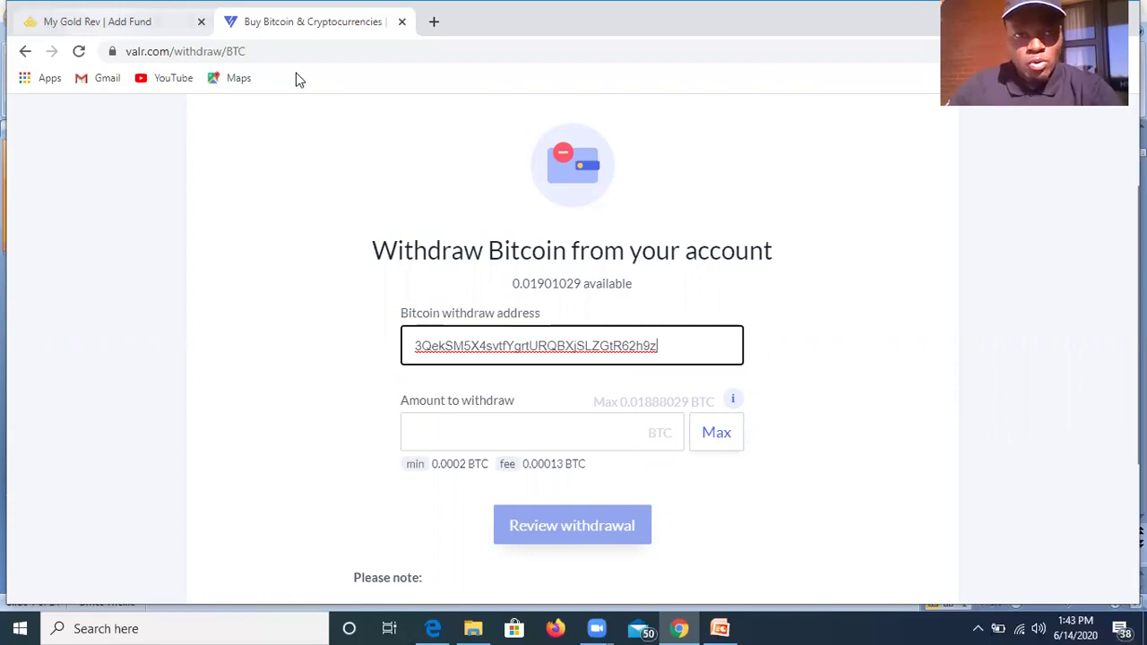
key("ctrl+shift+Tab")
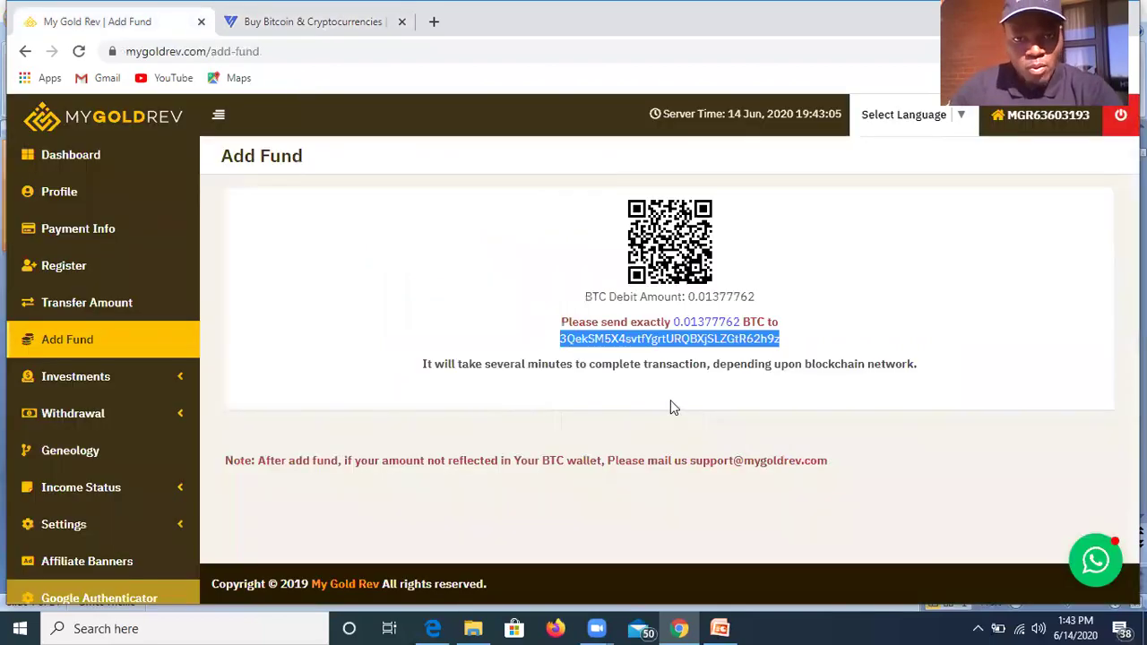
key("ctrl+Tab")
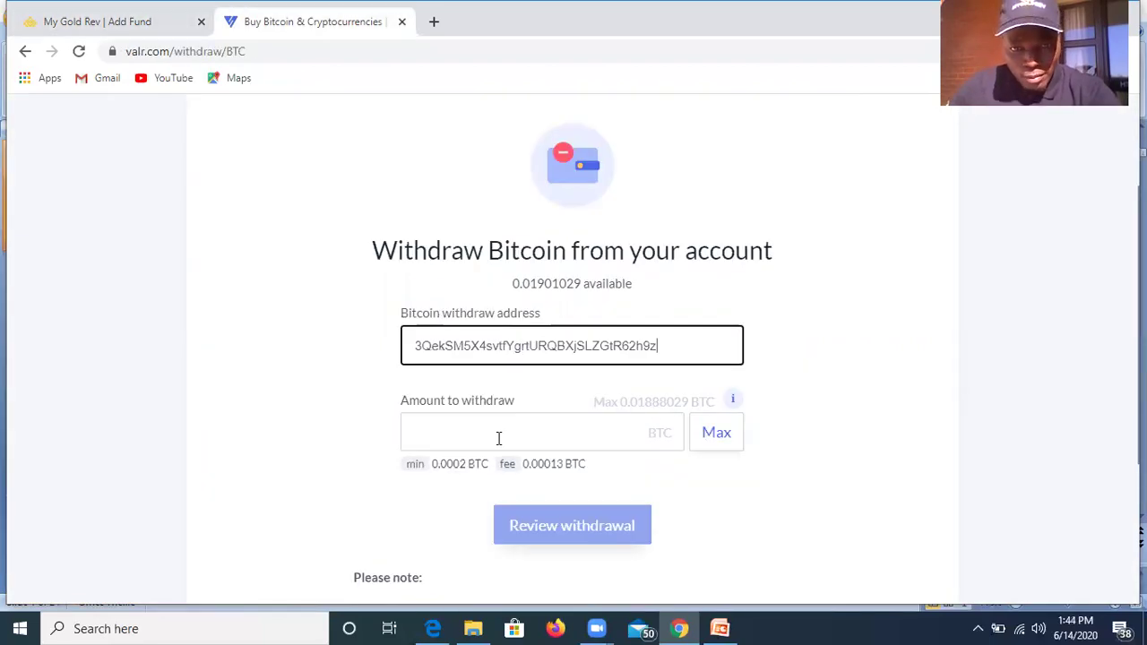
Copy MyGoldRev's 0.01377762 BTC debit amount into VALR's Amount to withdraw field.
left_click(561, 439)
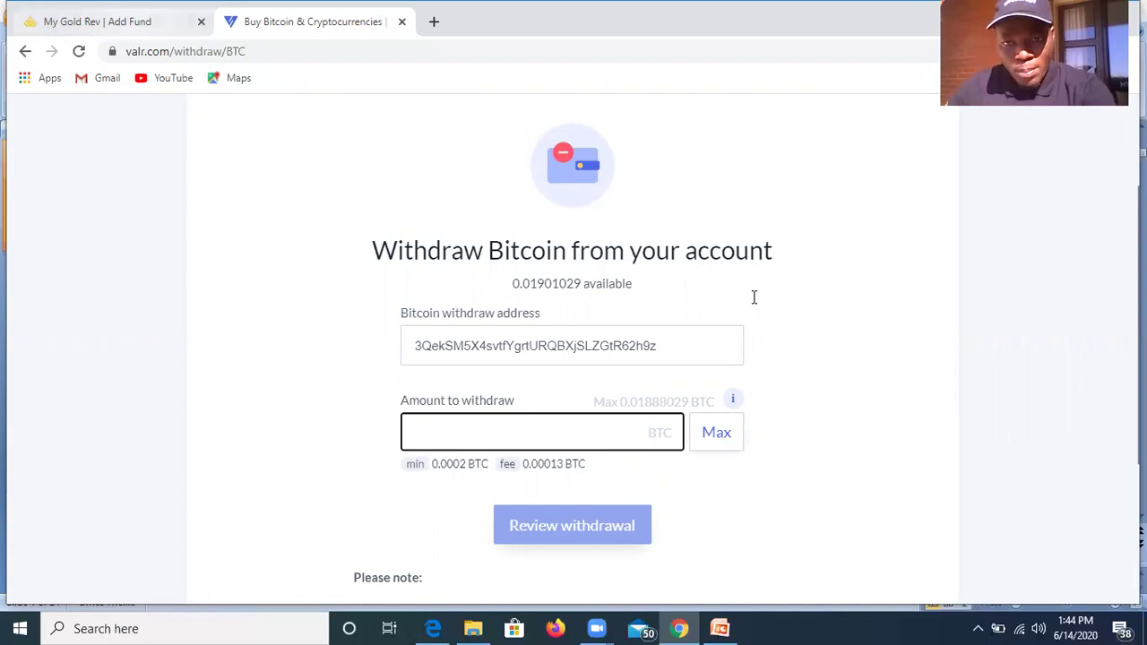
key("ctrl+Tab")
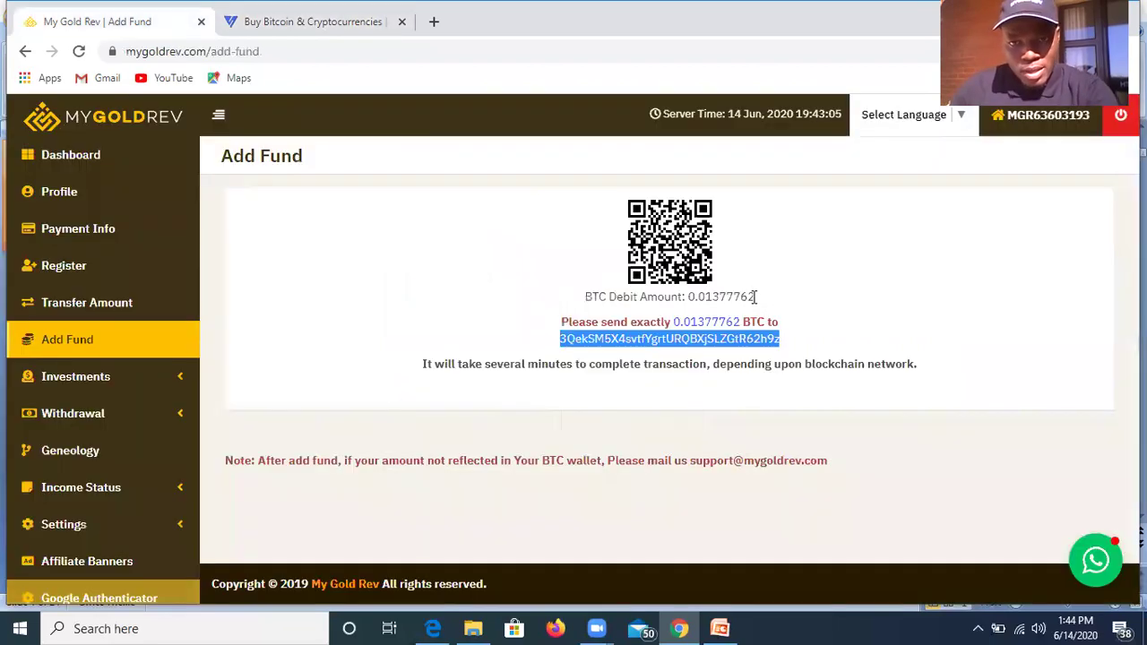
double_click(689, 297)
key("ctrl+c")
right_click(692, 305)
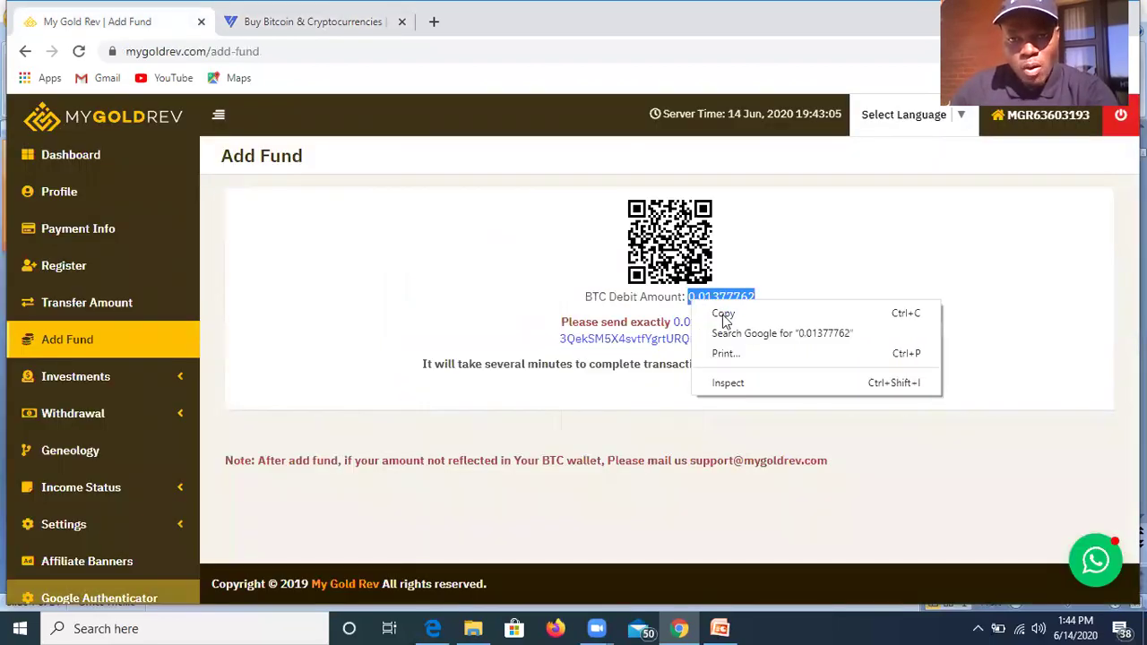
left_click(466, 89)
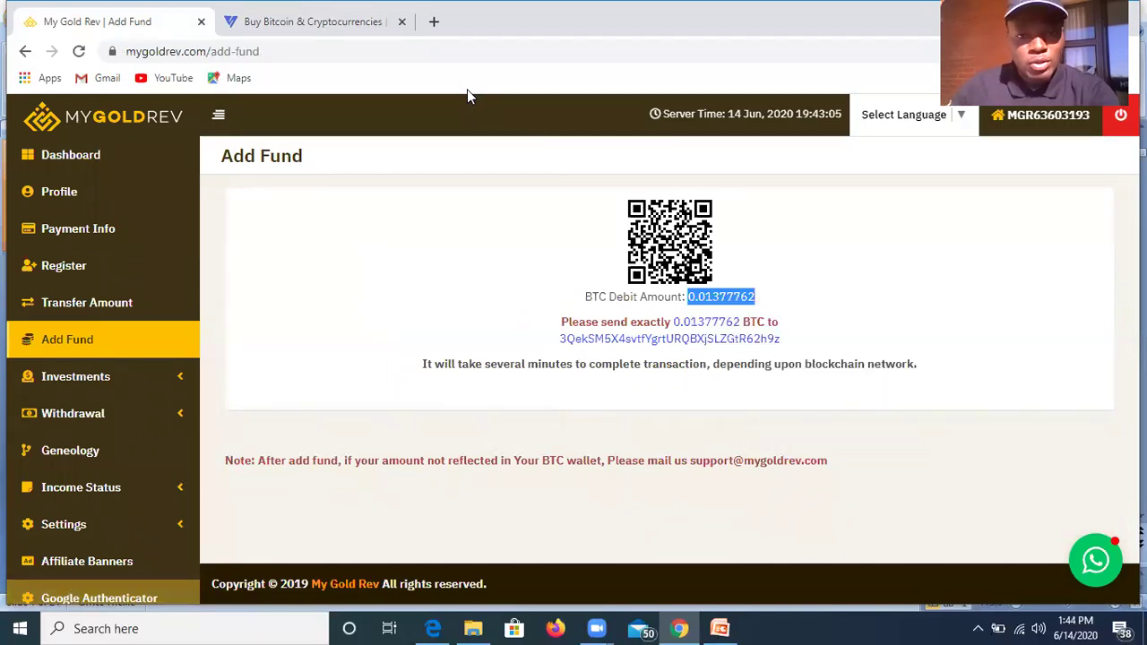
key("ctrl+Tab")
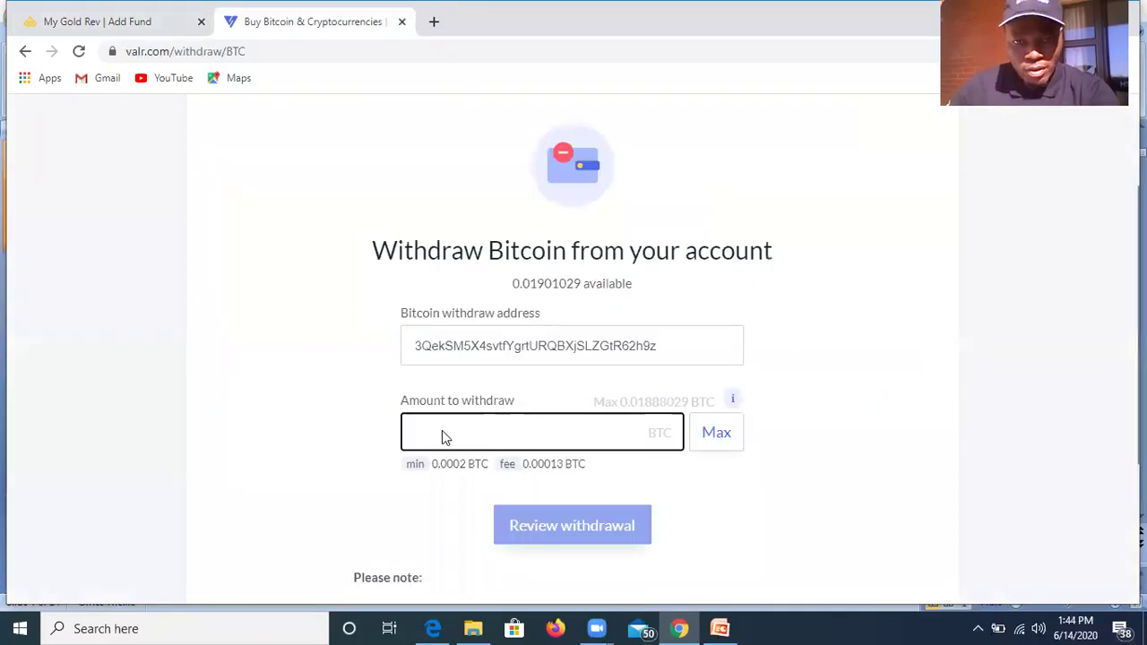
right_click(442, 433)
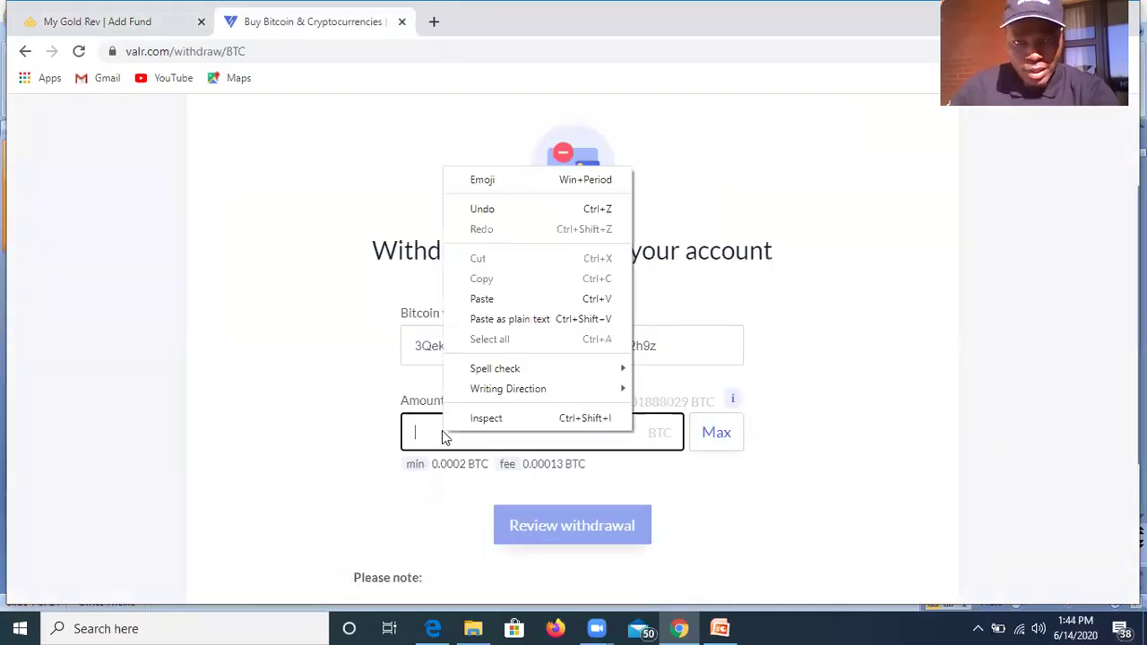
left_click(482, 299)
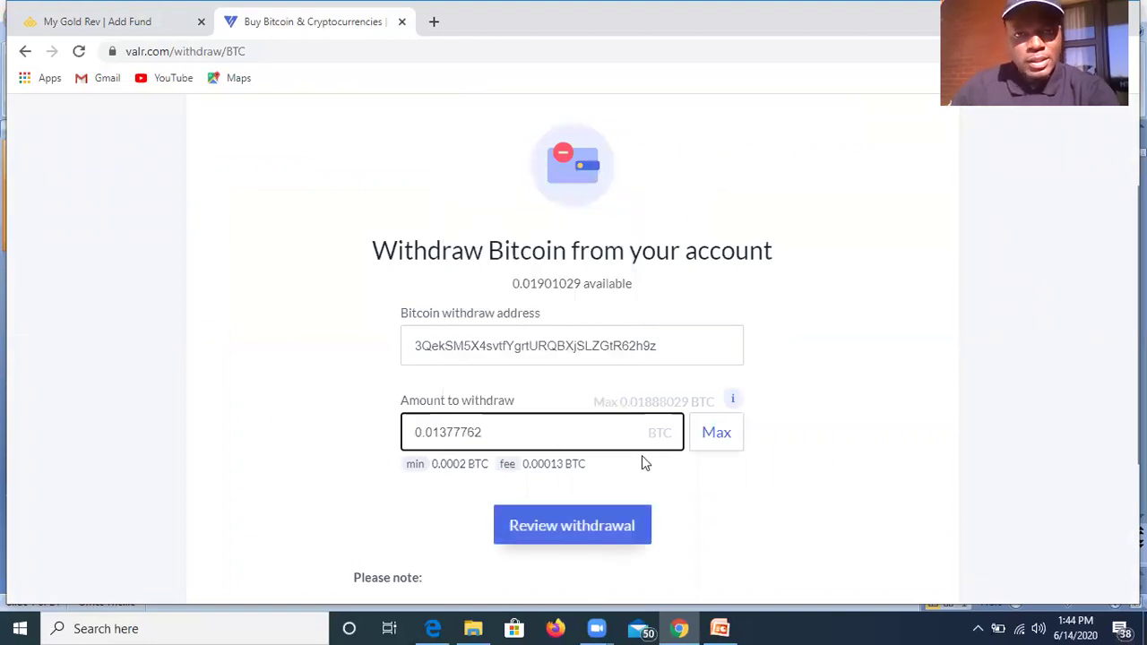
Send the 0.01377762 BTC withdrawal to the review page.
scroll(641, 459, "down", 3)
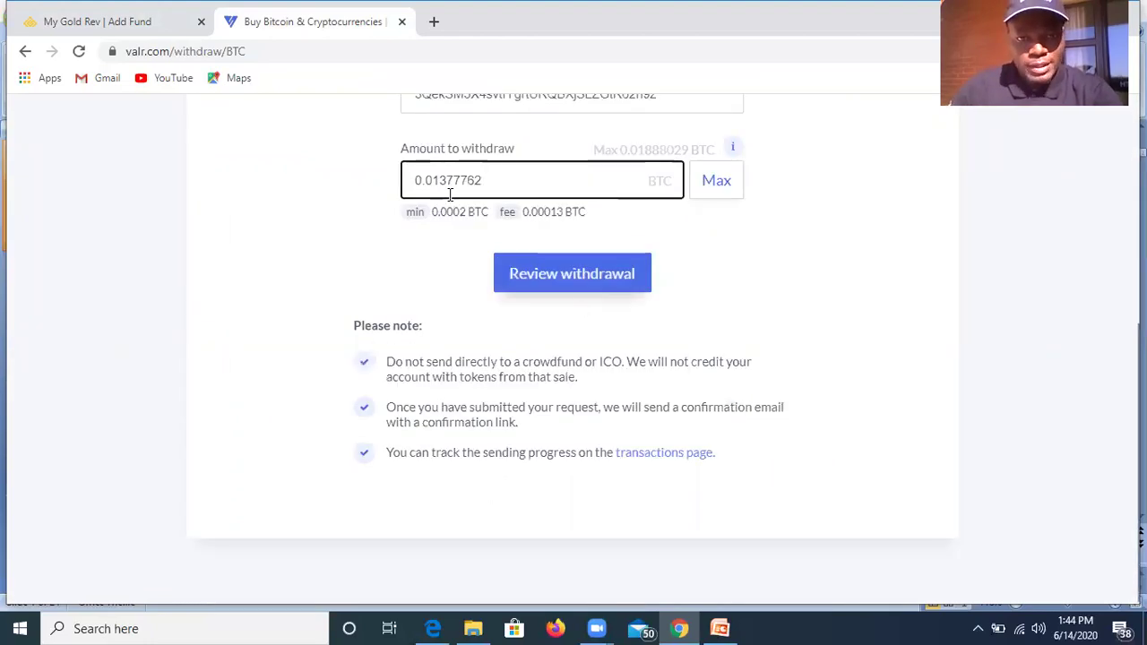
left_click(566, 281)
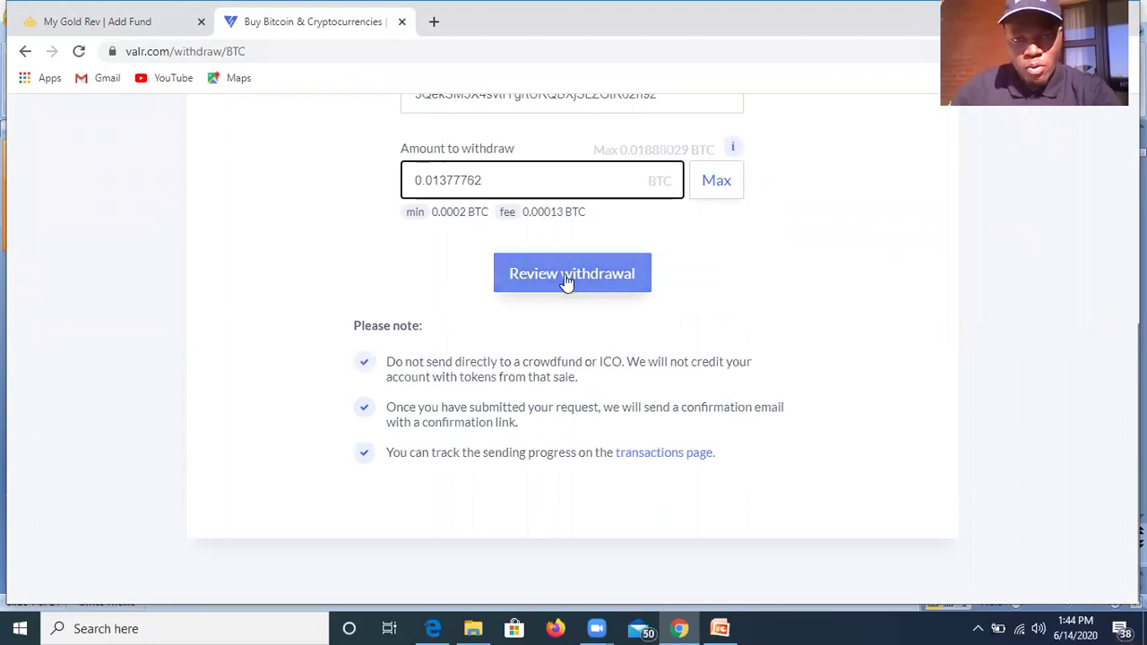
left_click(567, 281)
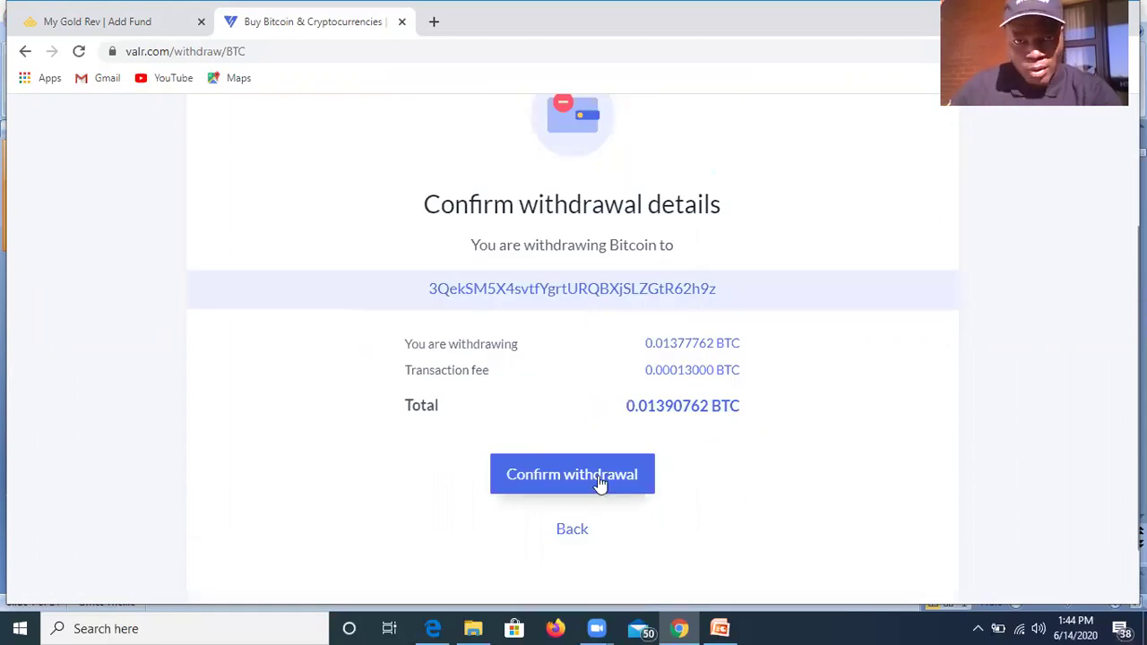
Confirm the 0.01377762 BTC withdrawal and start a new tab for Gmail.
left_click(571, 474)
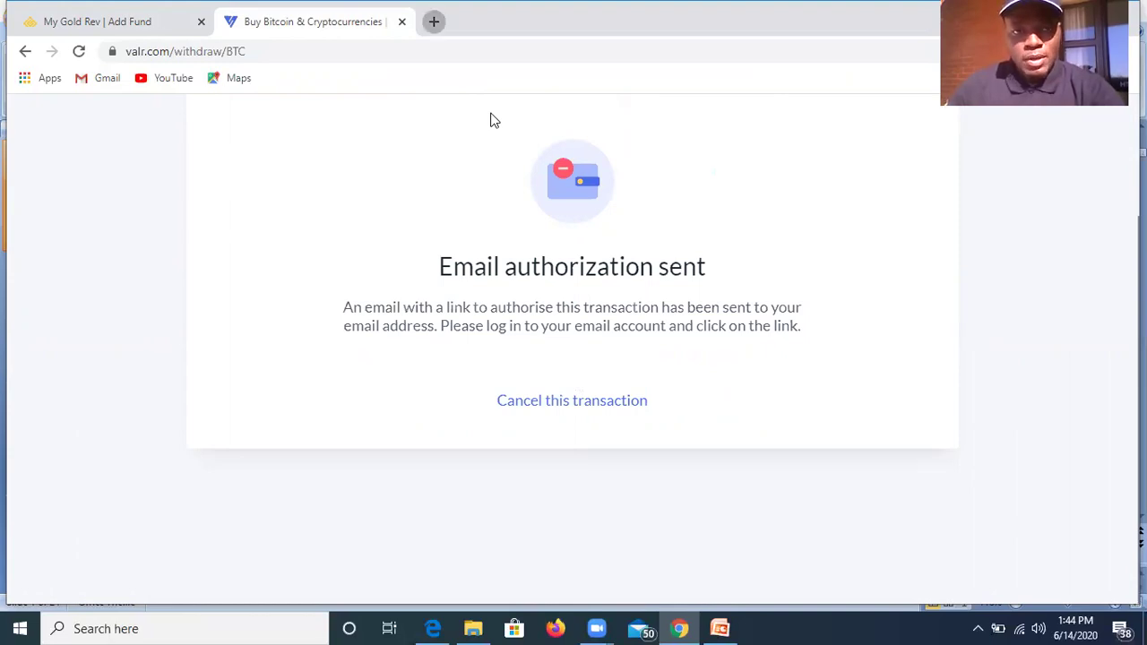
key("ctrl+t")
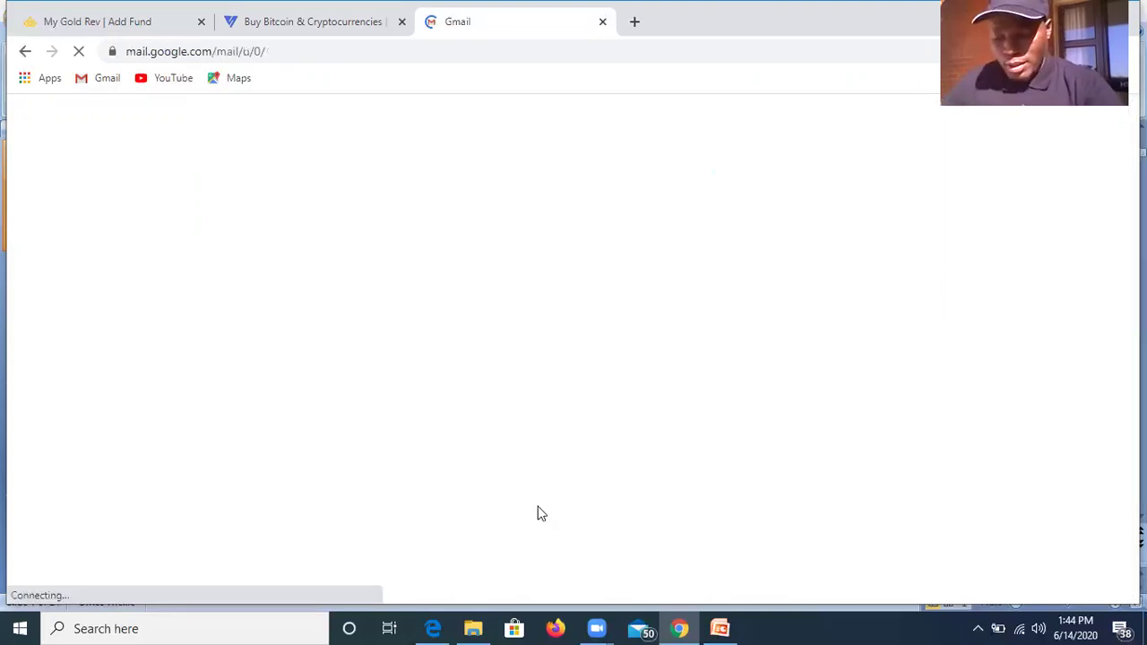
Check VALR's email authorization notice, then bring up the loaded Gmail inbox.
key("ctrl+shift+Tab")
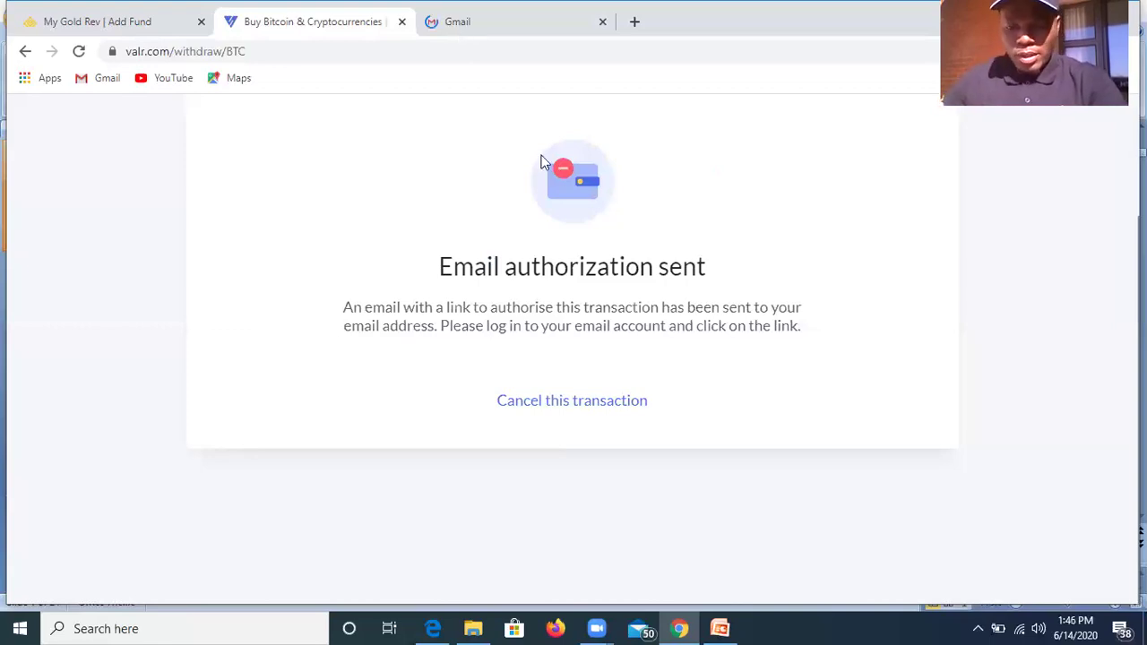
key("ctrl+Tab")
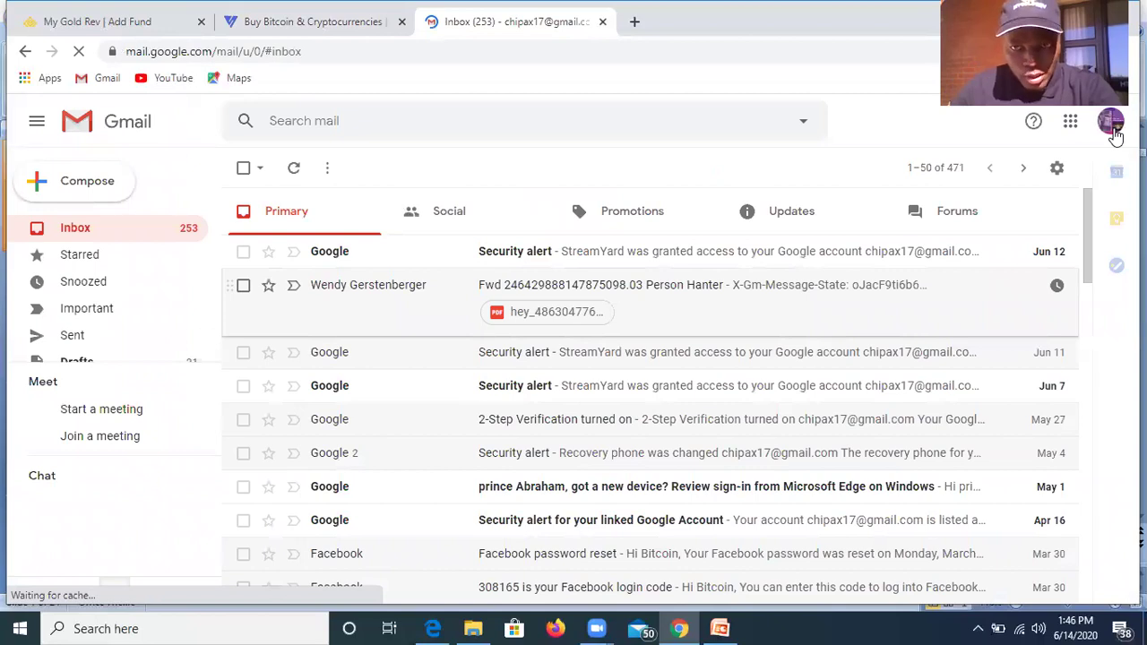
Switch Gmail from the profile avatar menu to the second signed-in Google account's mailbox.
left_click(1109, 121)
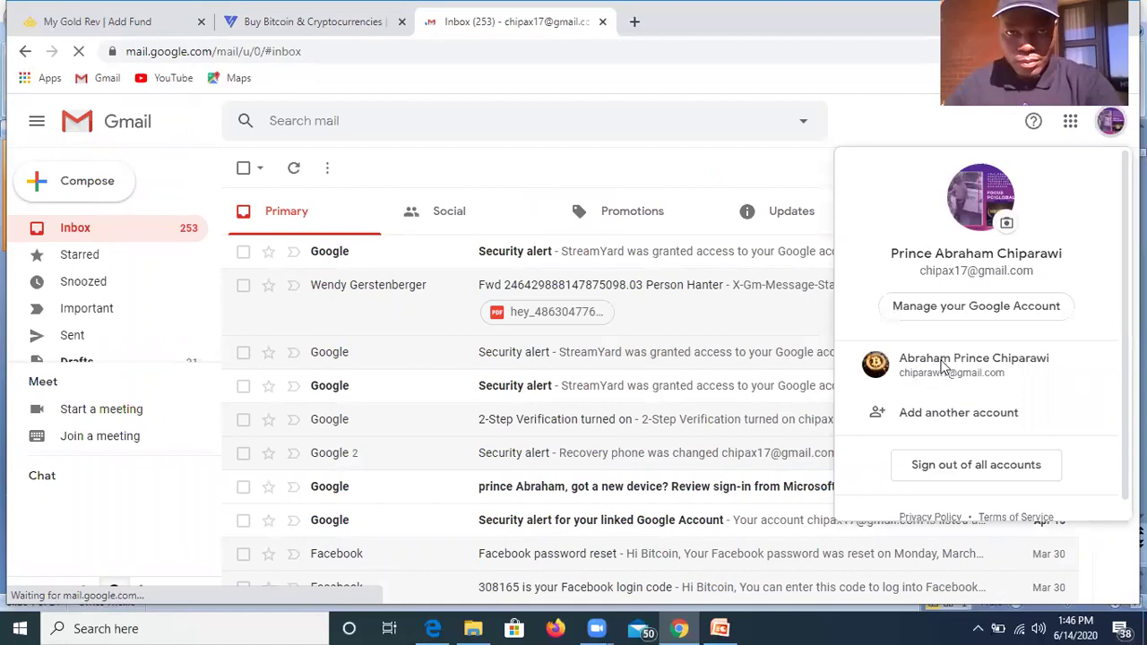
left_click(942, 364)
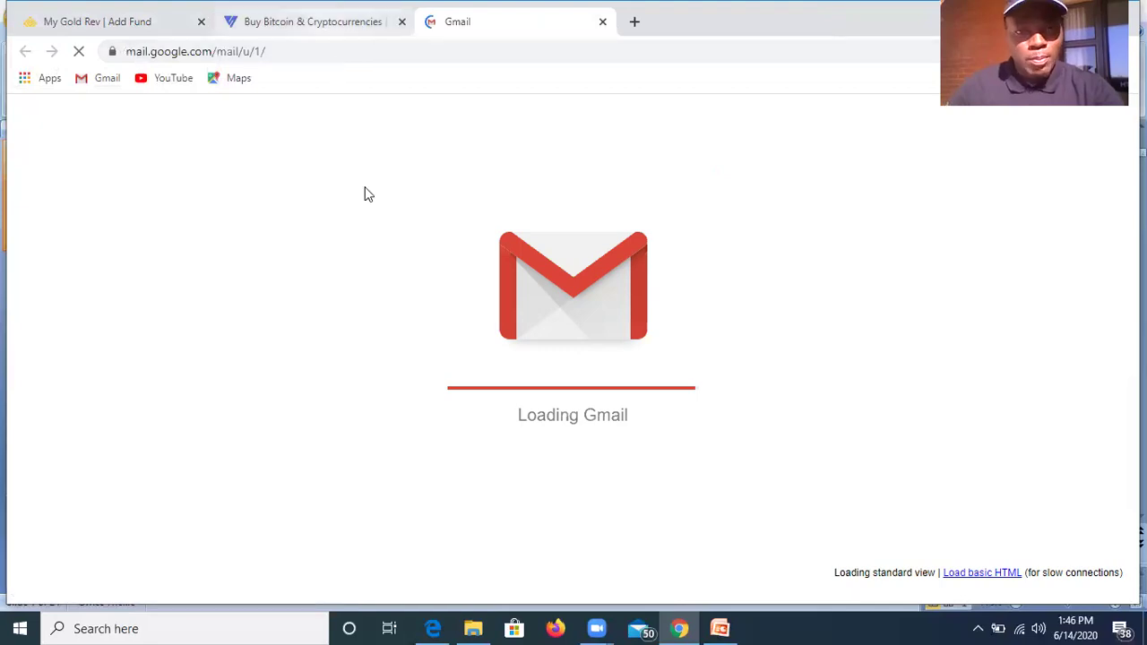
Check VALR's pending authorization notice, then return to the second Gmail inbox.
key("ctrl+shift+Tab")
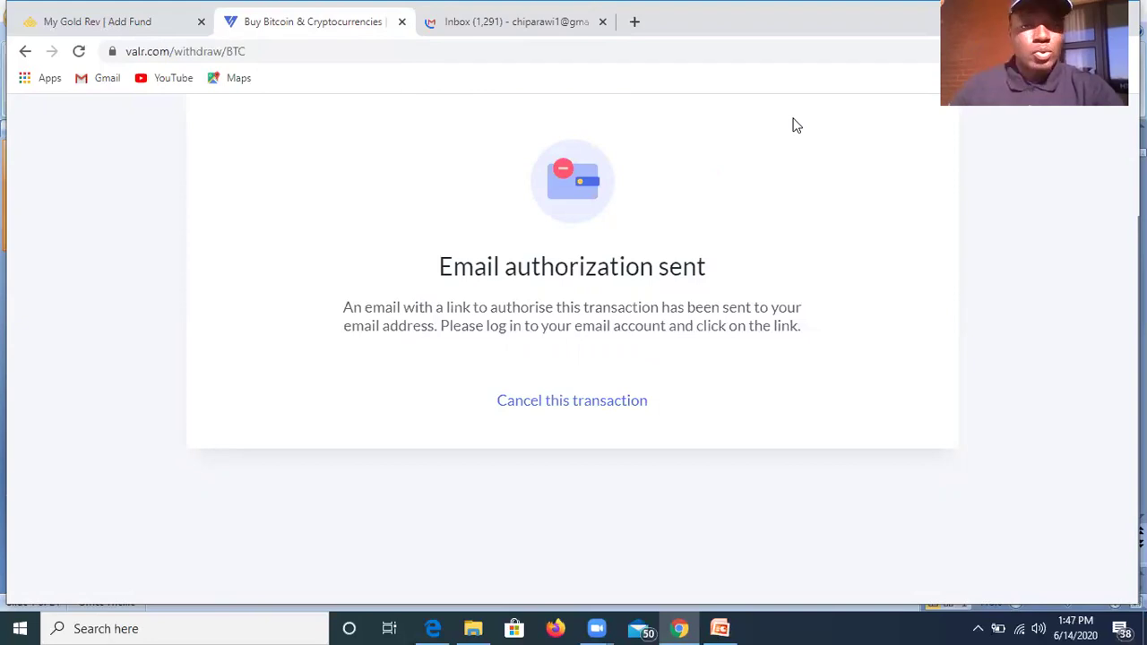
key("ctrl+Tab")
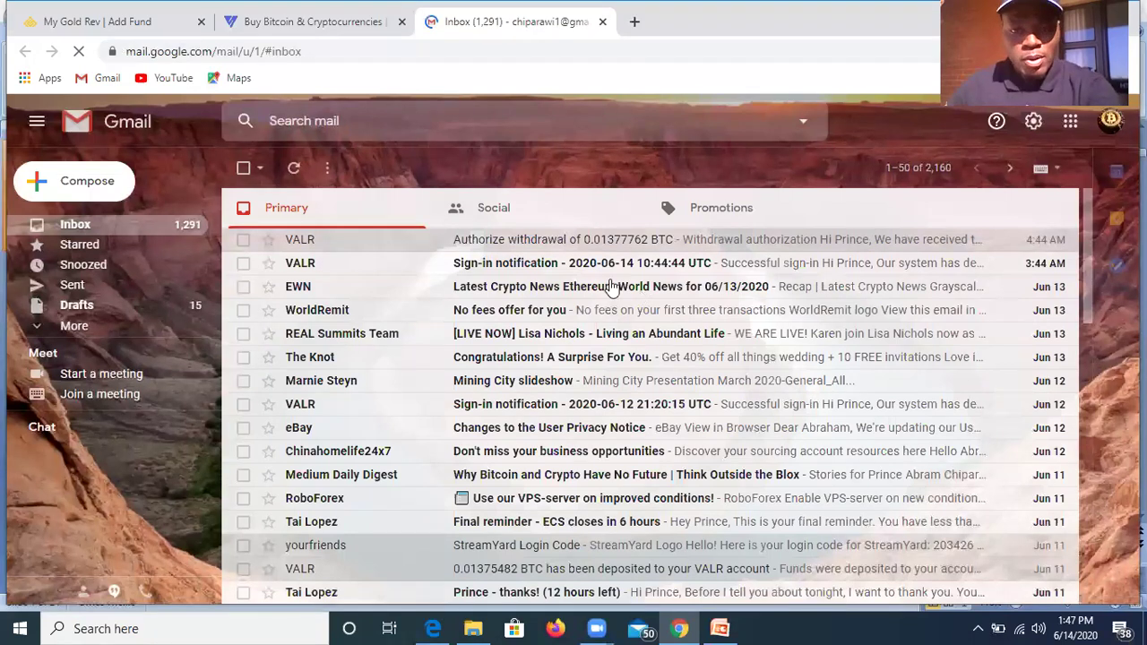
Open VALR's 'Authorize withdrawal of 0.01377762 BTC' email and follow its verification link in a new tab.
left_click(645, 247)
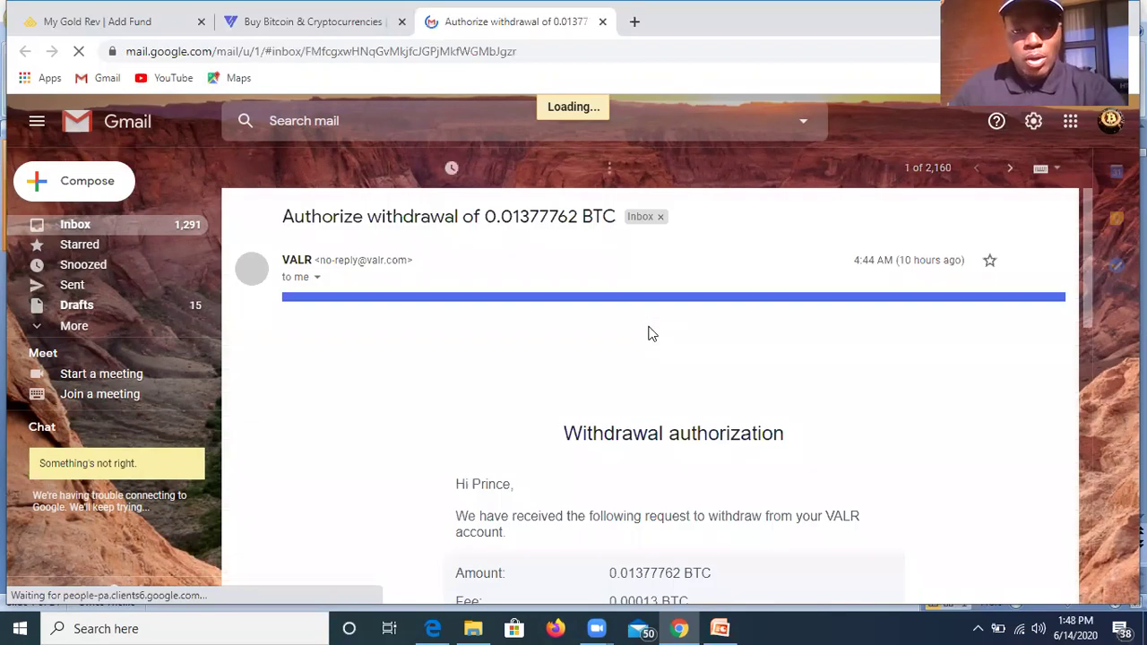
scroll(649, 327, "down", 3)
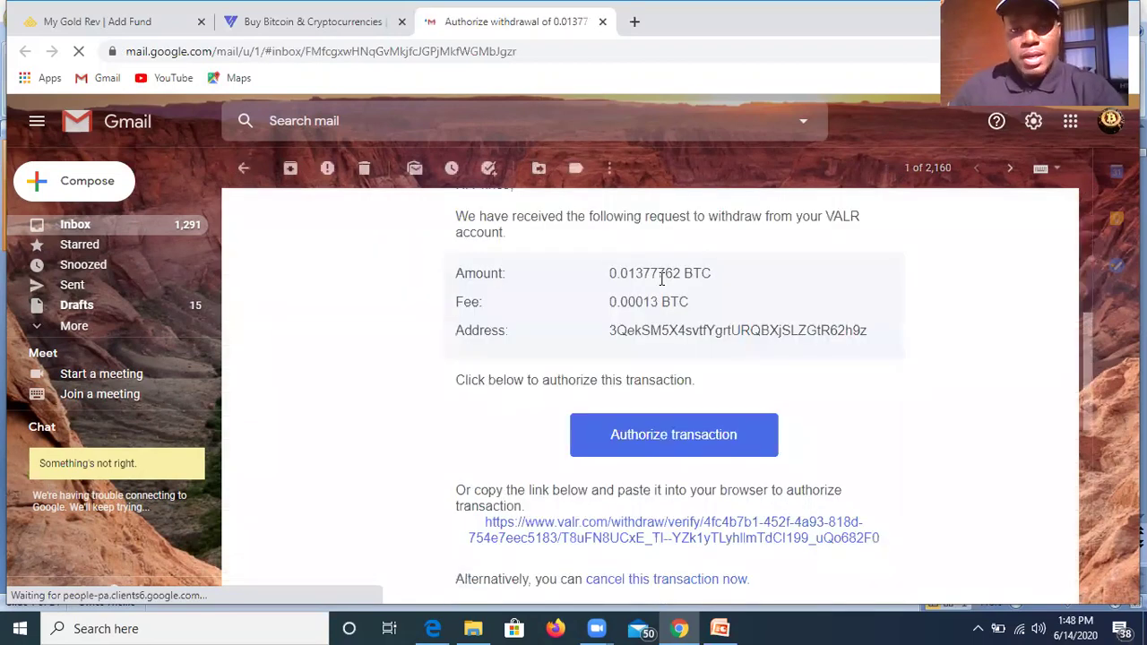
scroll(632, 300, "down", 2)
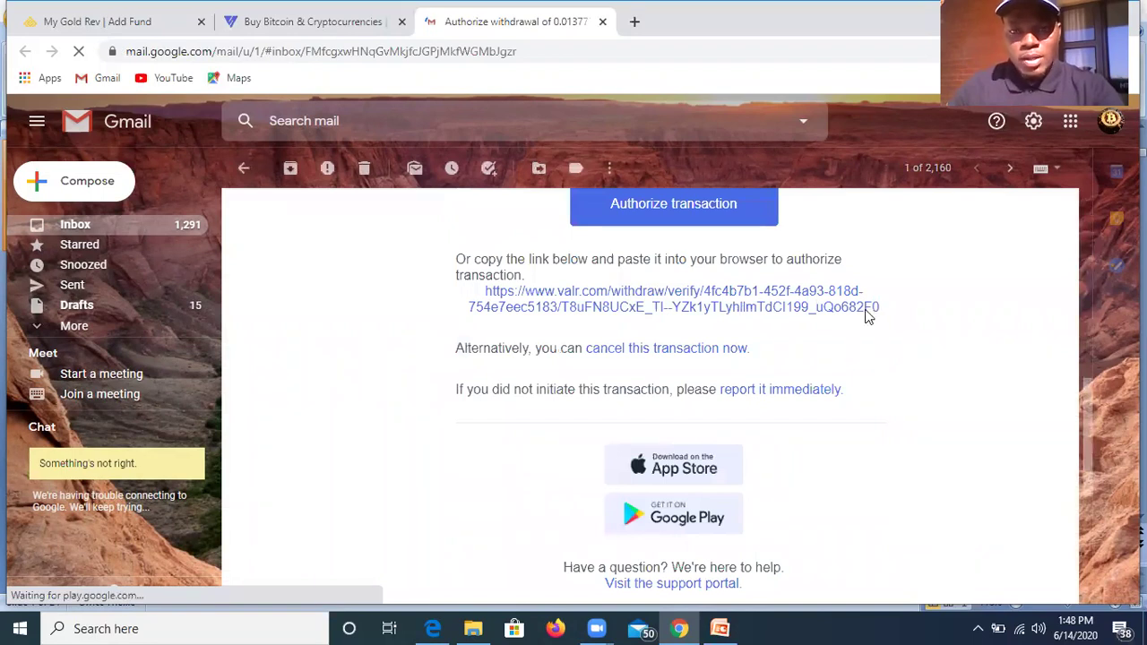
left_click_drag(866, 313, 467, 294)
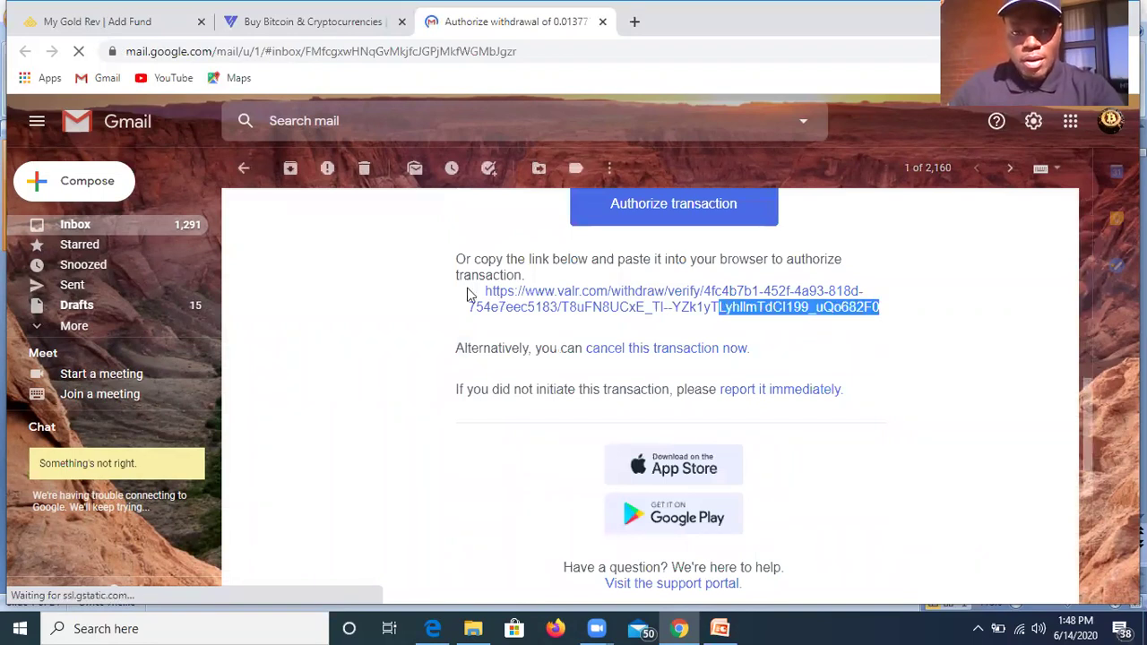
right_click(529, 300)
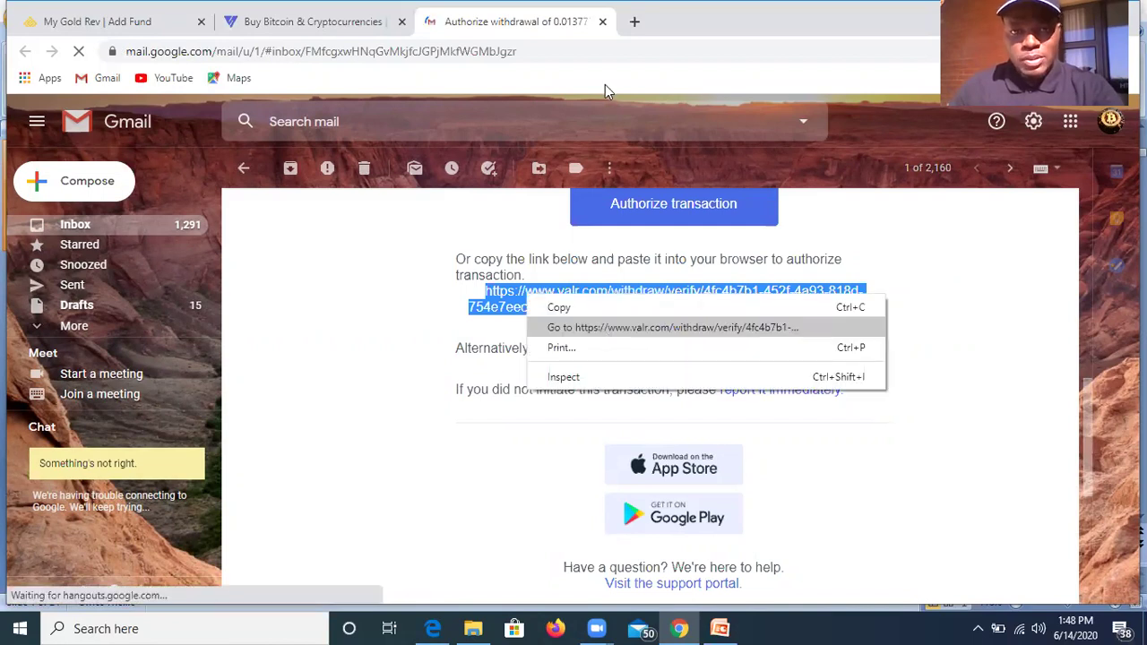
key("Return")
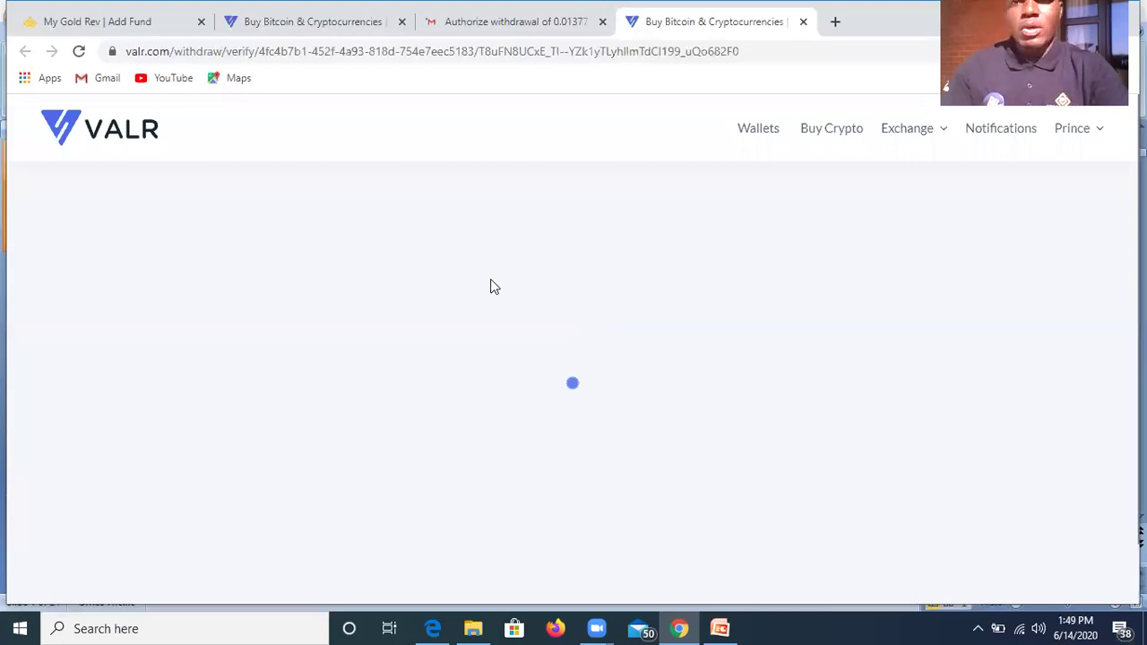
Go from MyGoldRev's Add Fund page to the Dashboard, then check the VALR verification tab.
left_click(136, 24)
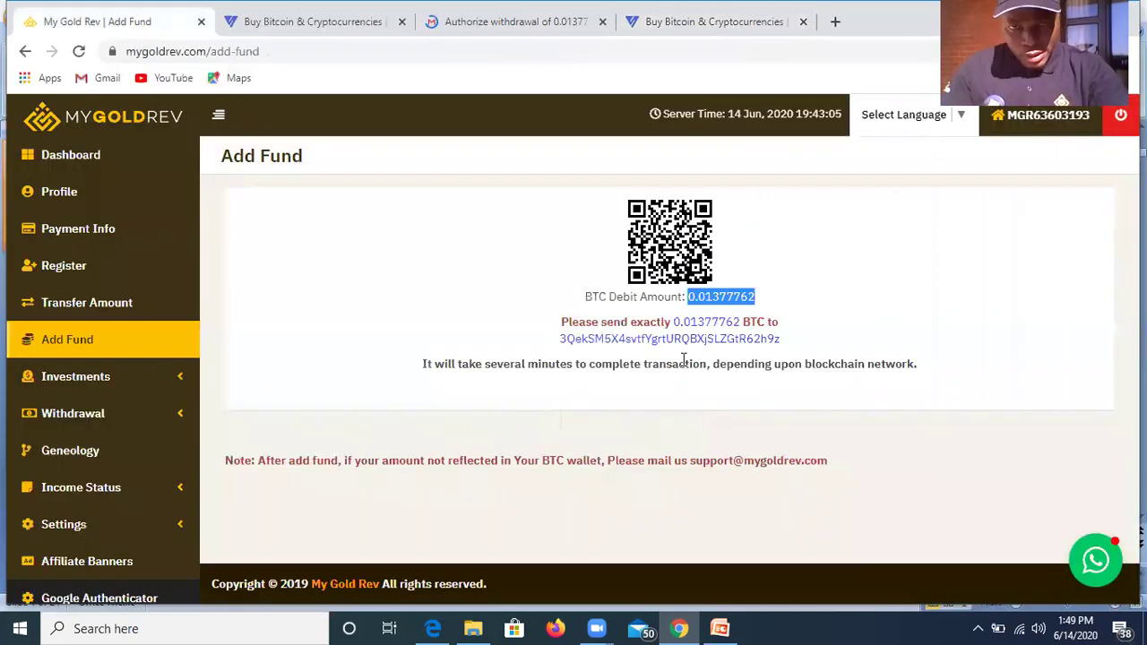
left_click(84, 166)
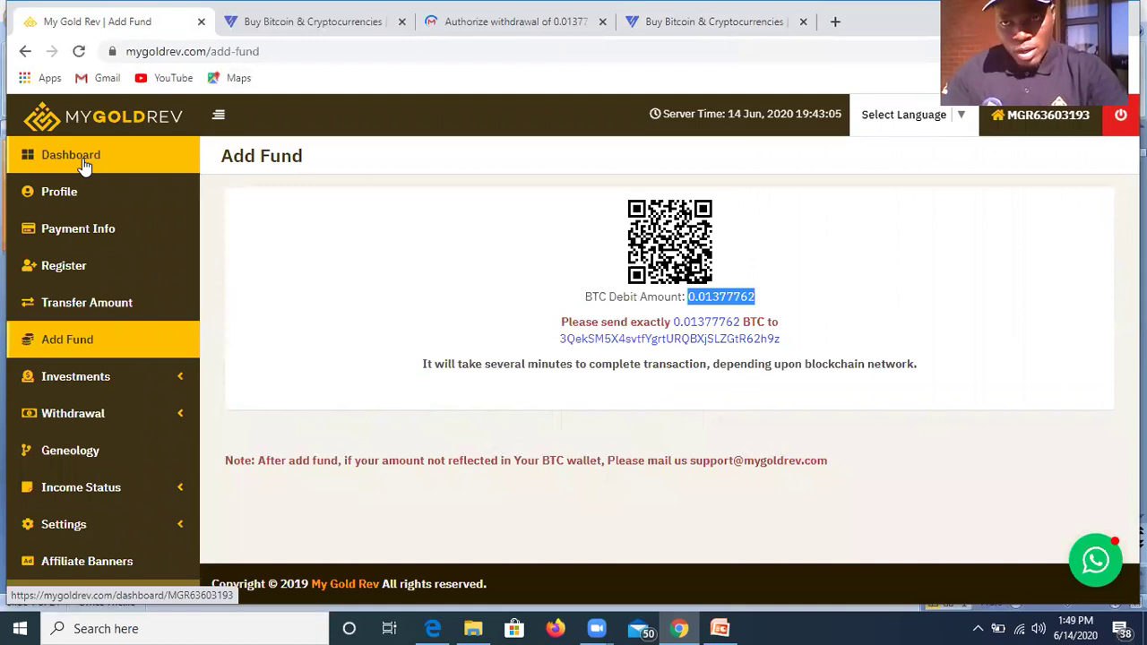
left_click(84, 167)
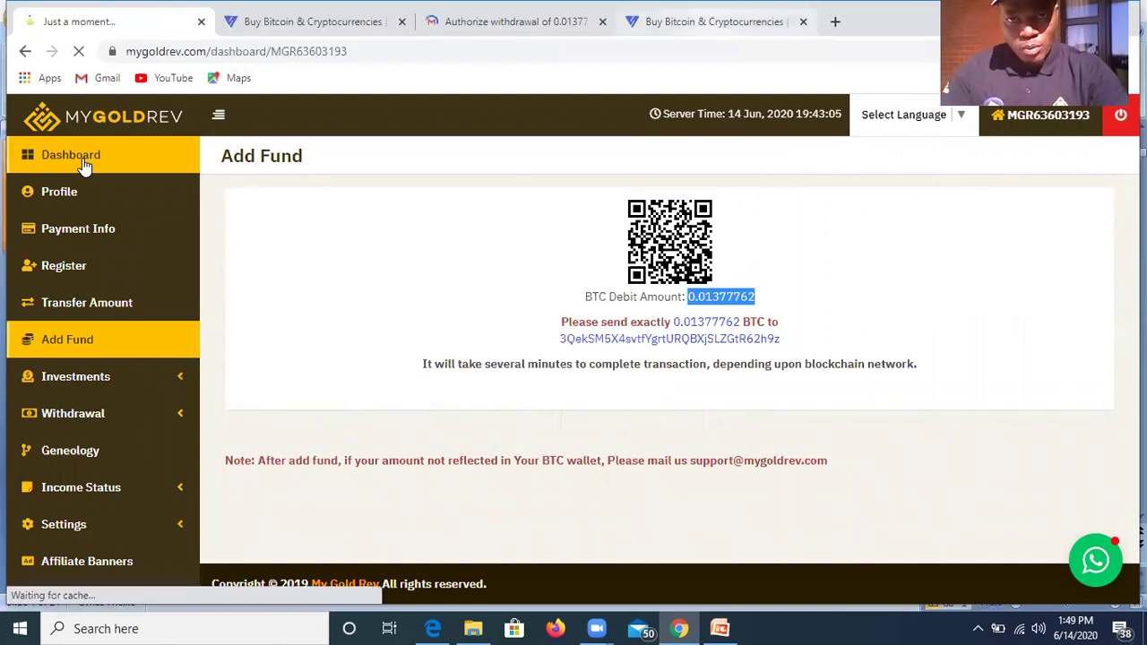
key("ctrl+shift+Tab")
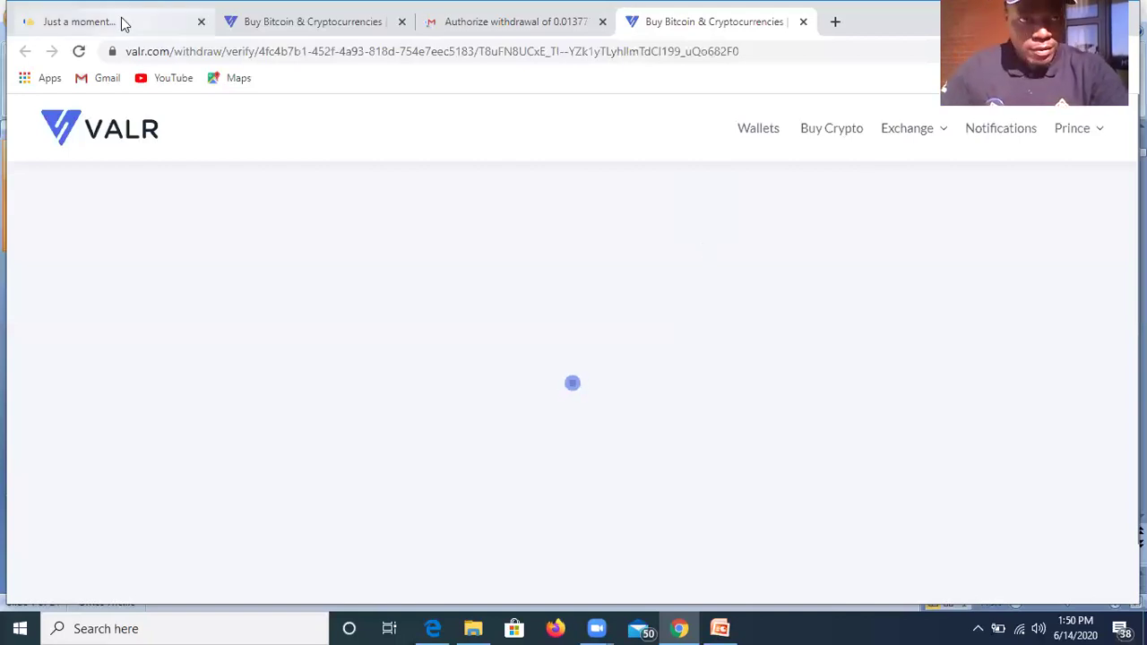
Alternate between MyGoldRev and the VALR verification tab until the dashboard loads with zero balances.
left_click(153, 29)
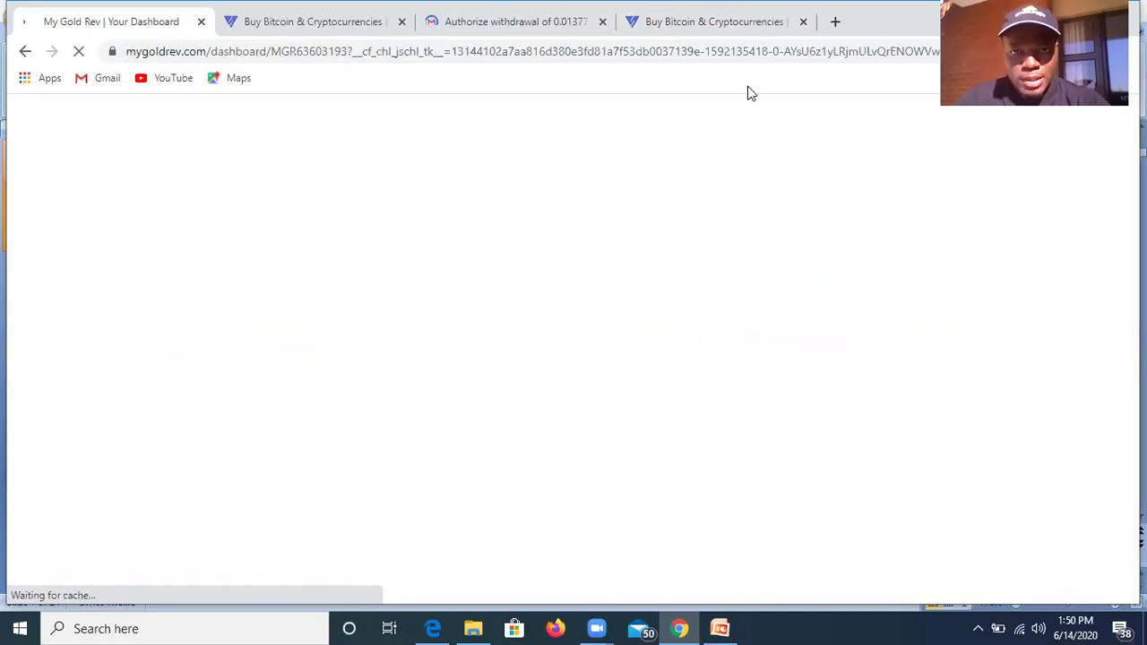
key("ctrl+shift+Tab")
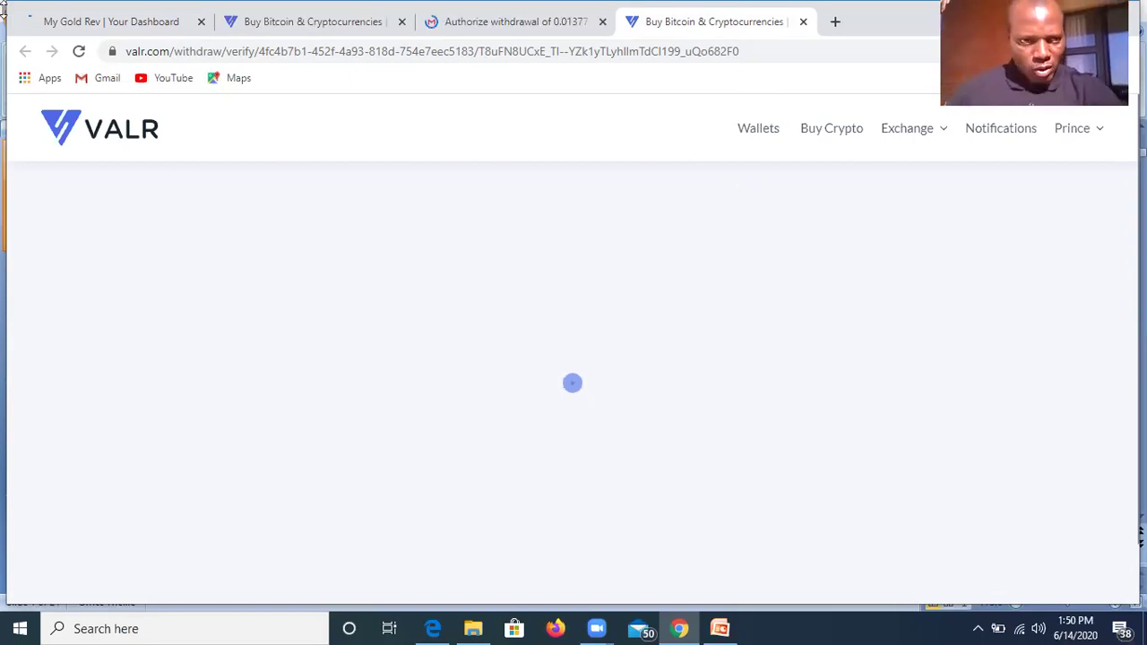
left_click(127, 27)
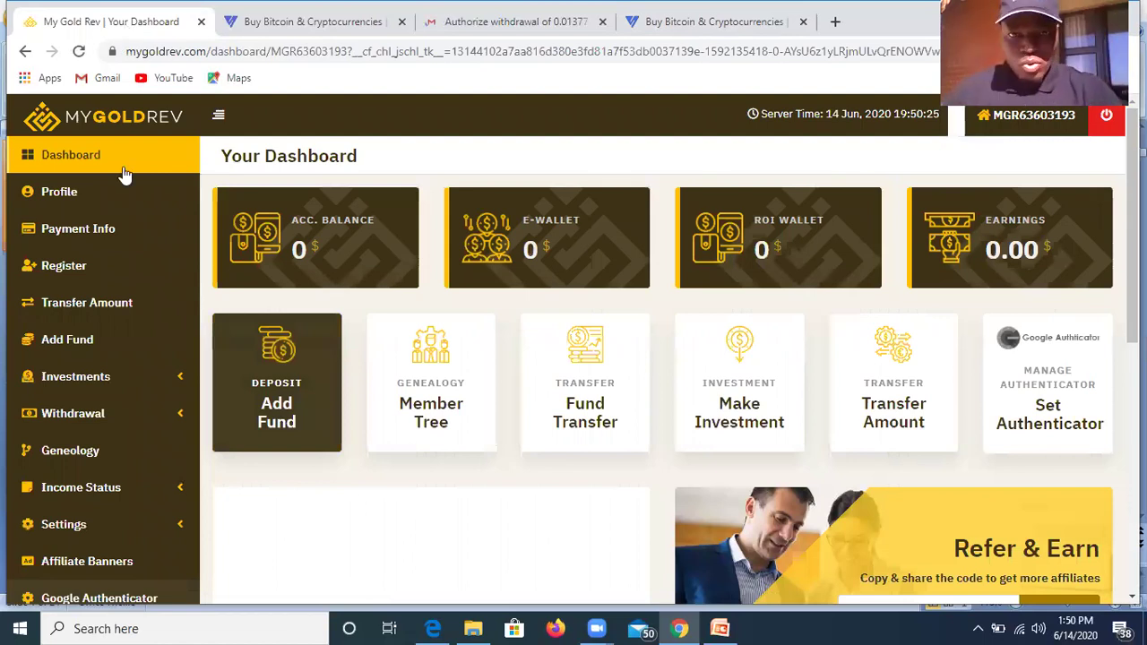
Bring the loading VALR withdrawal verification tab back to the front with Ctrl+4.
key("ctrl+4")
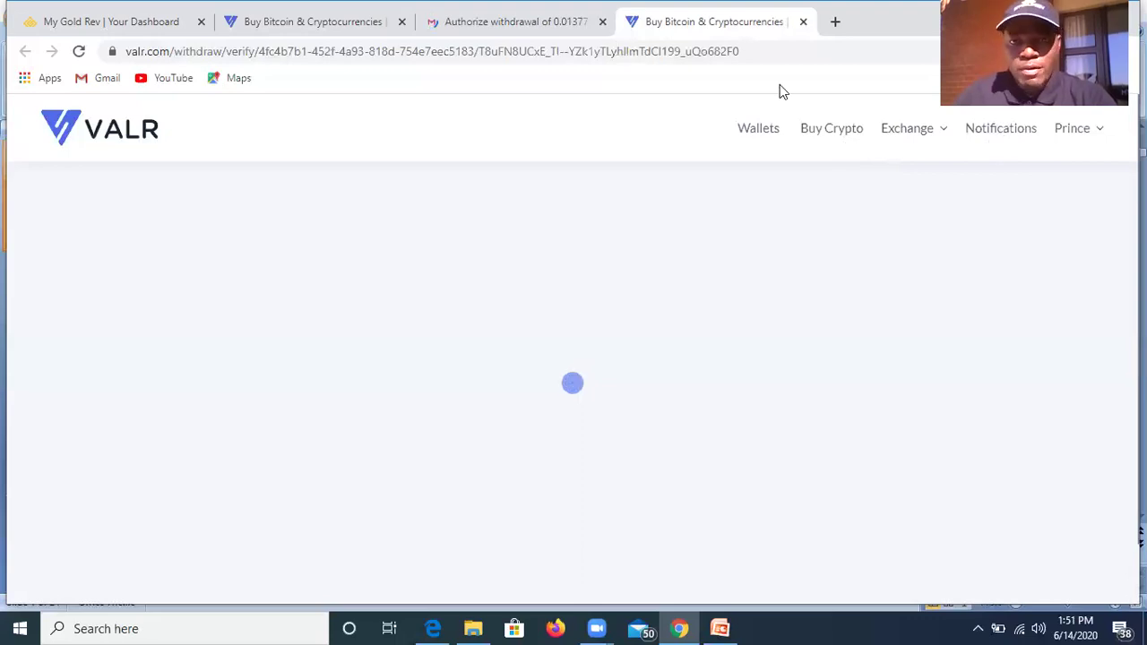
Review VALR's Wallets page: 'Withdraw submitted', Bitcoin 0.01901029 BTC with 0.00510267 BTC available.
mouse_move(779, 90)
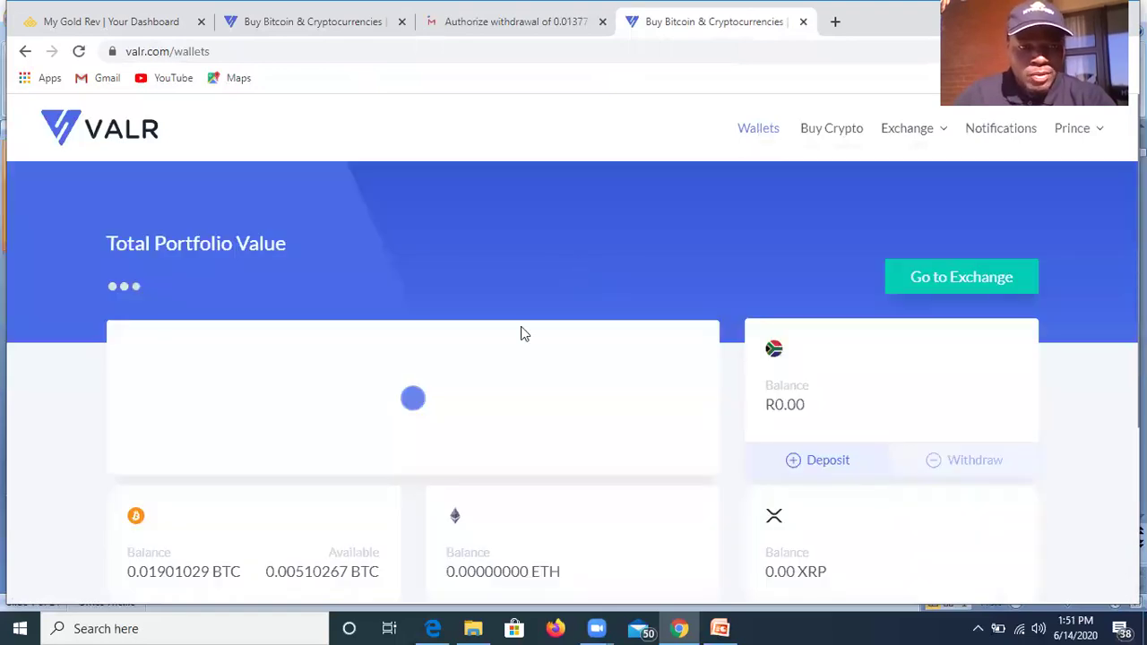
scroll(523, 334, "down", 1)
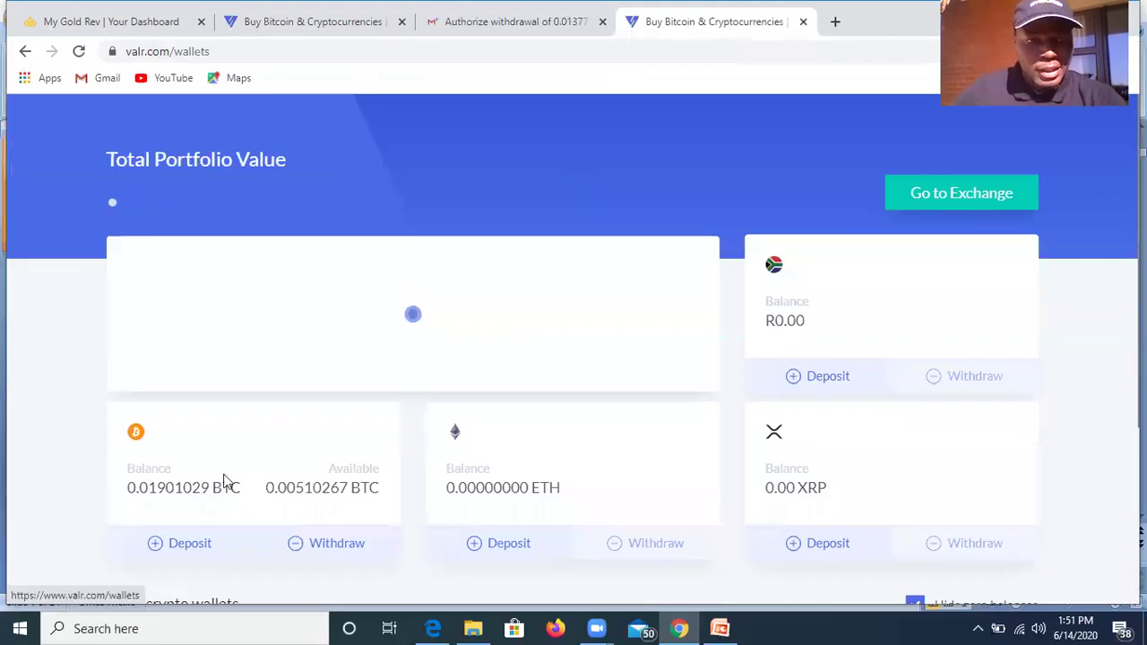
scroll(266, 417, "down", 1)
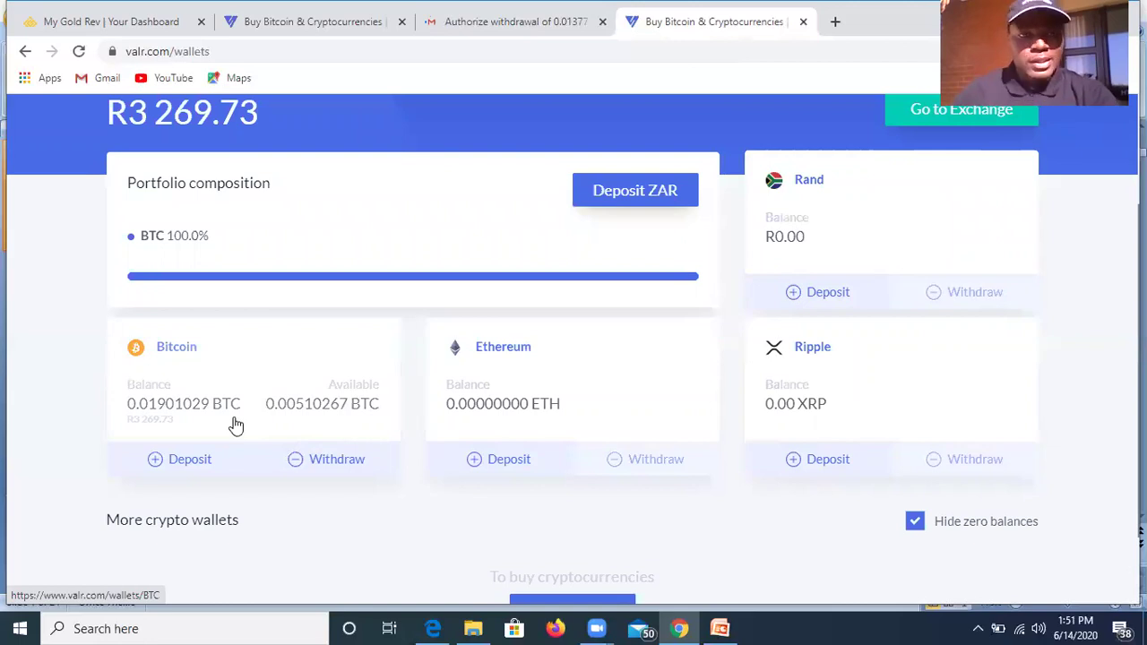
scroll(387, 408, "up", 2)
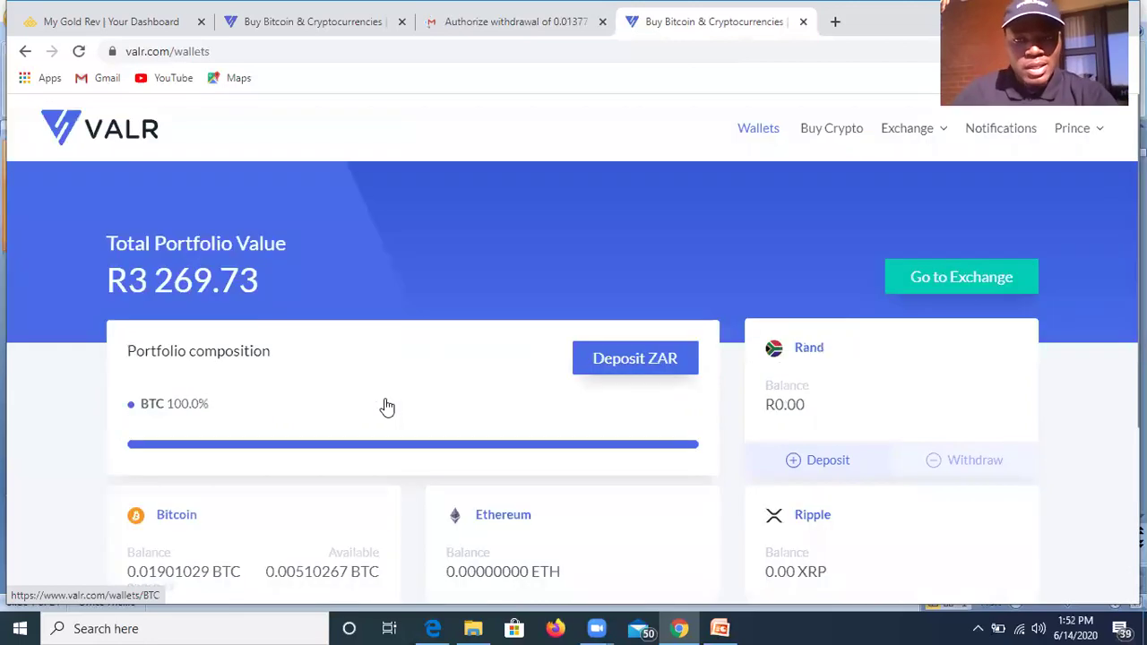
scroll(383, 417, "down", 1)
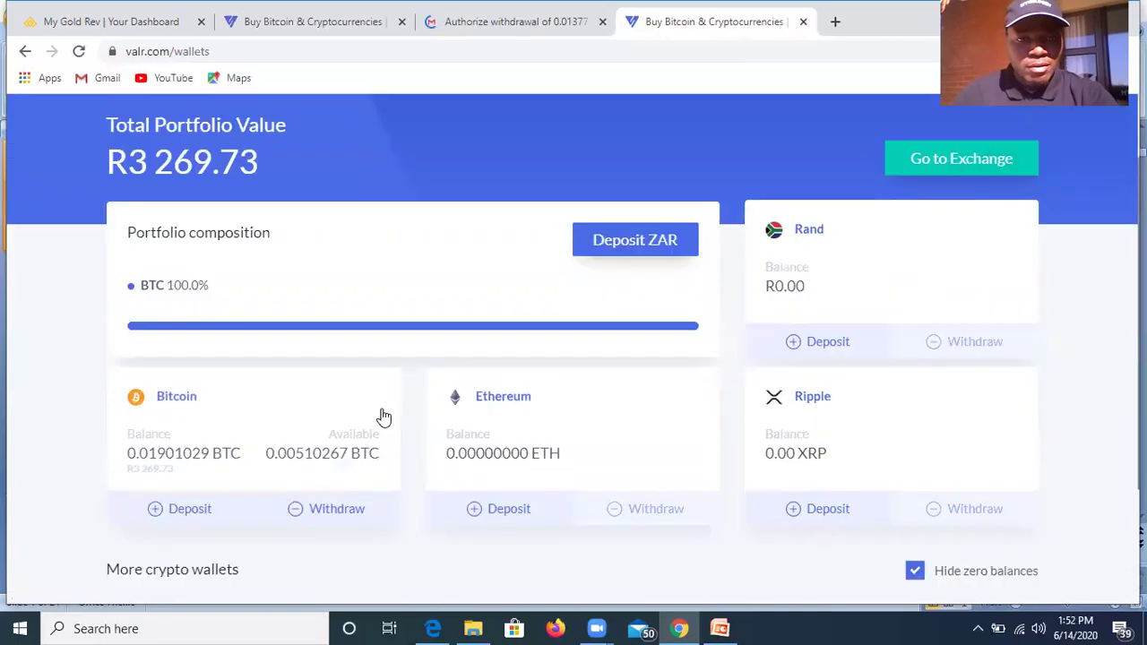
scroll(384, 417, "down", 1)
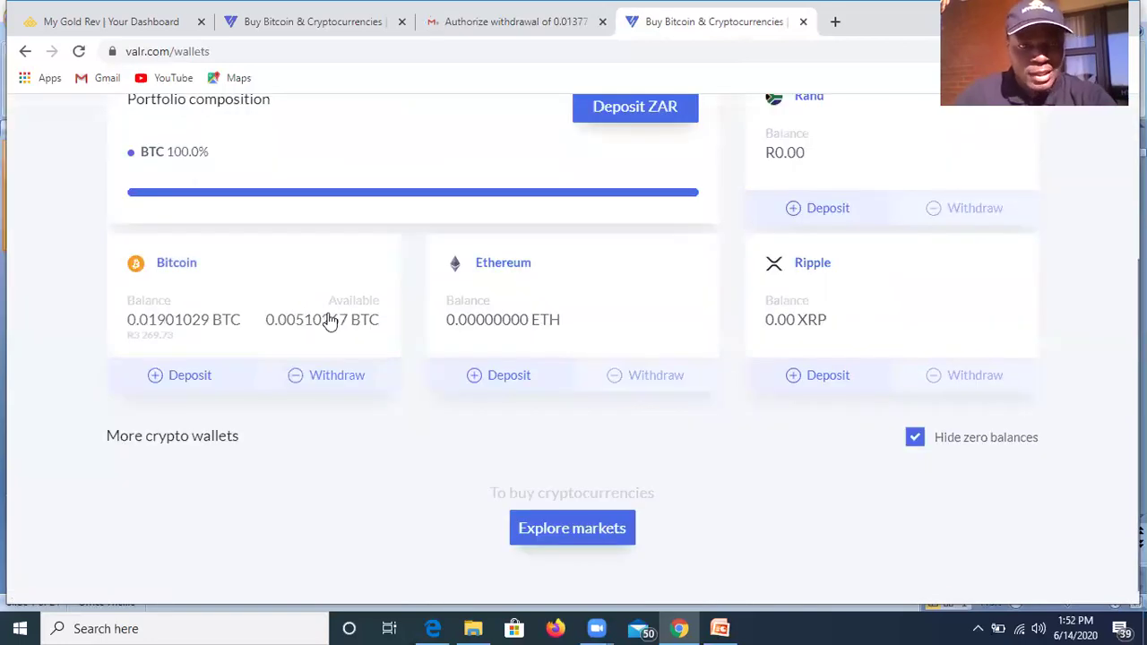
scroll(302, 362, "down", 1)
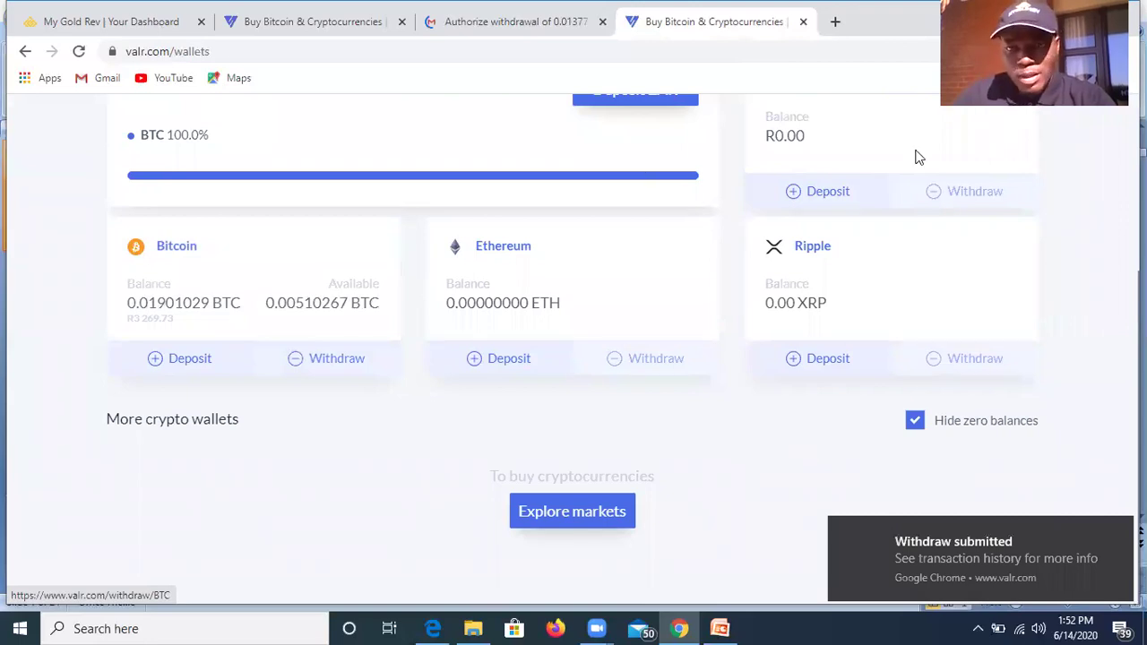
Return to the MyGoldRev dashboard with Ctrl+1 and dismiss the security announcement popup.
key("ctrl+1")
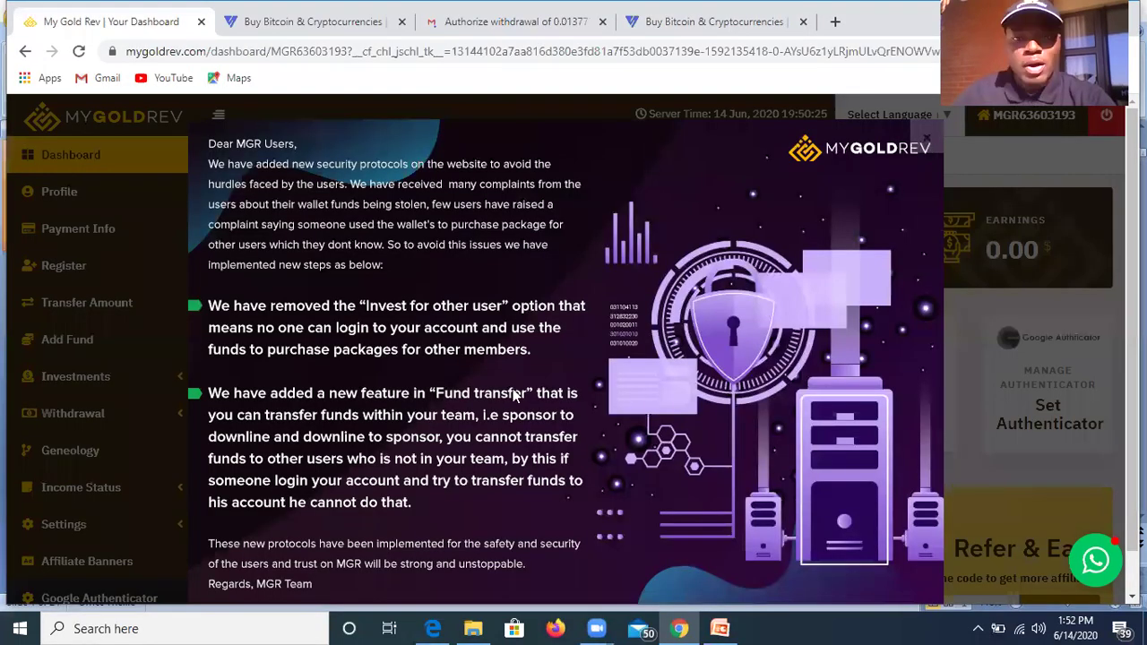
key("Escape")
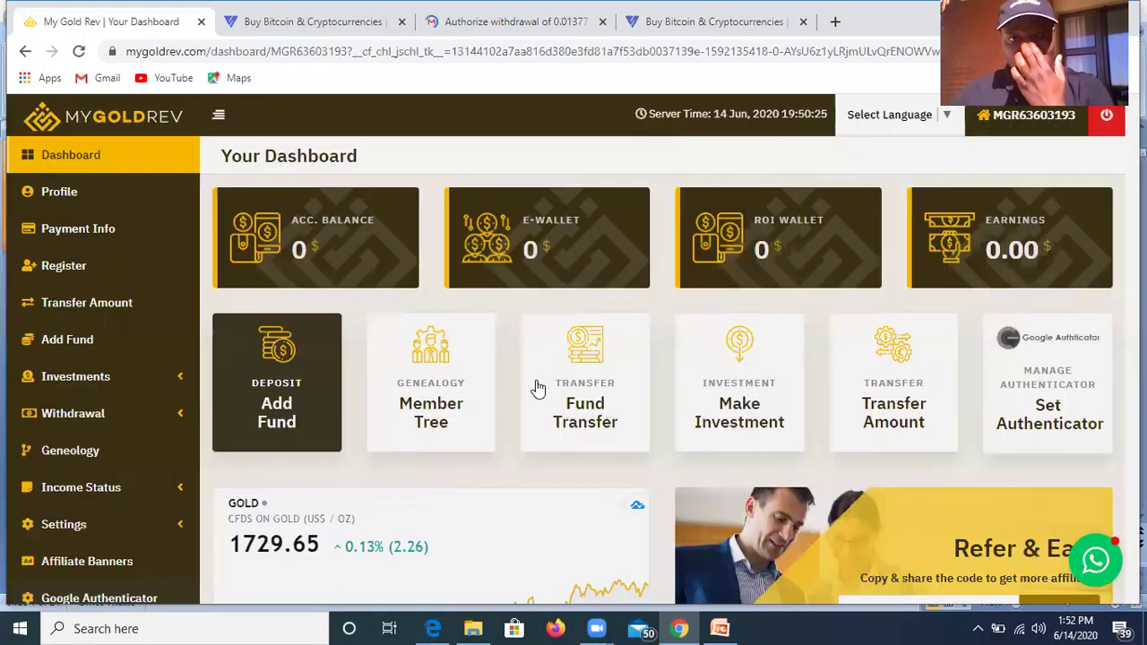